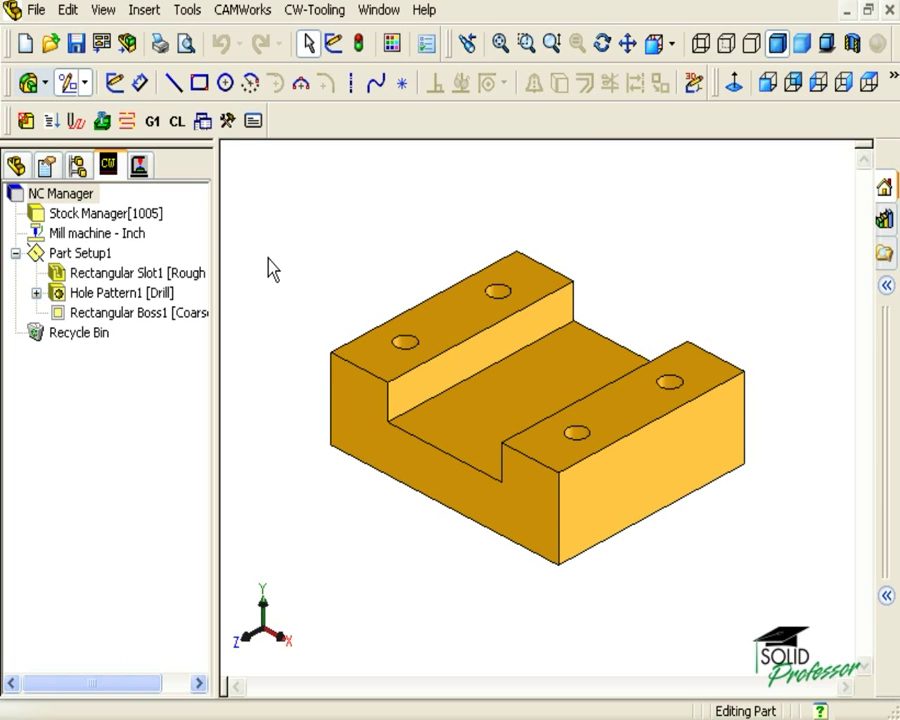
click(140, 166)
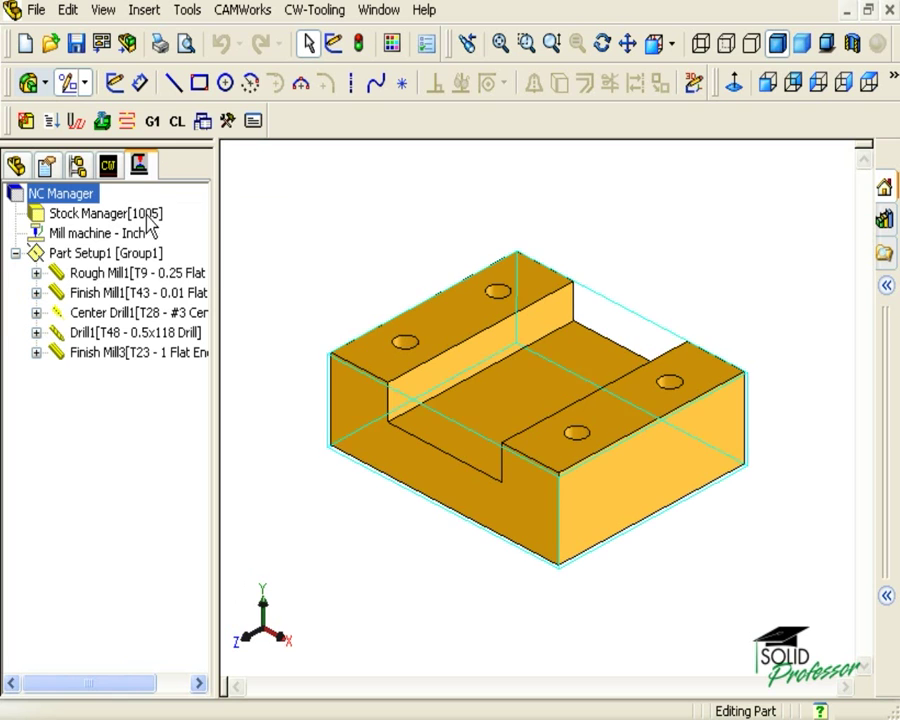
right_click(118, 282)
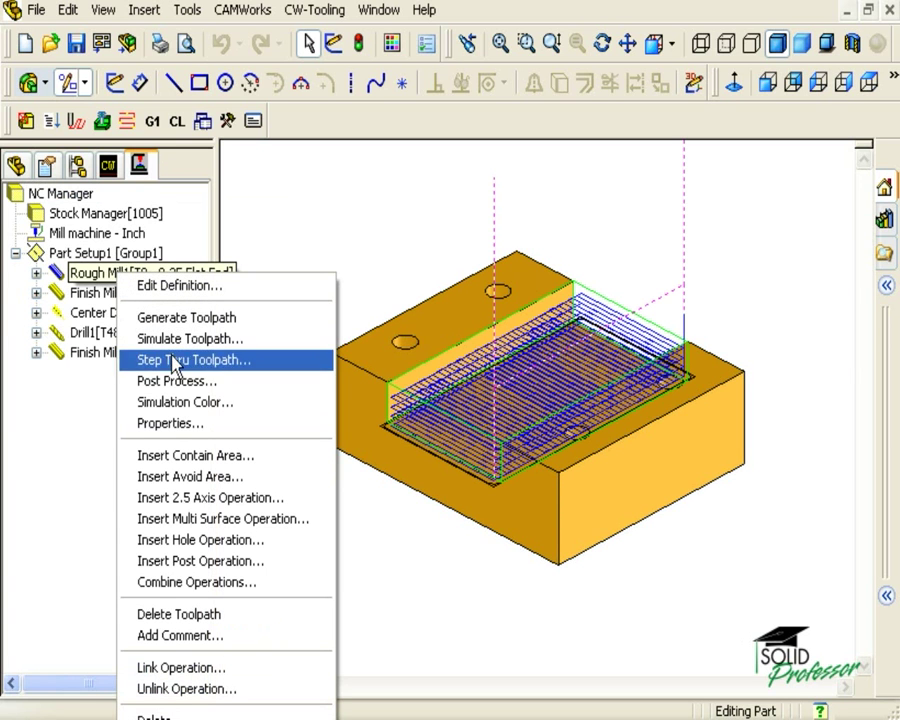
click(253, 479)
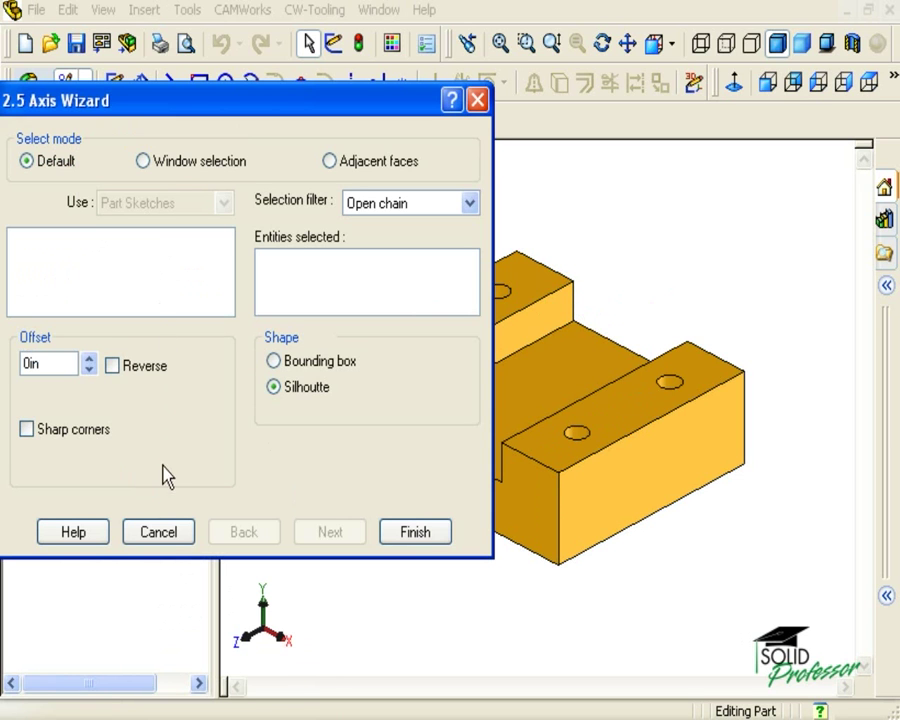
click(158, 532)
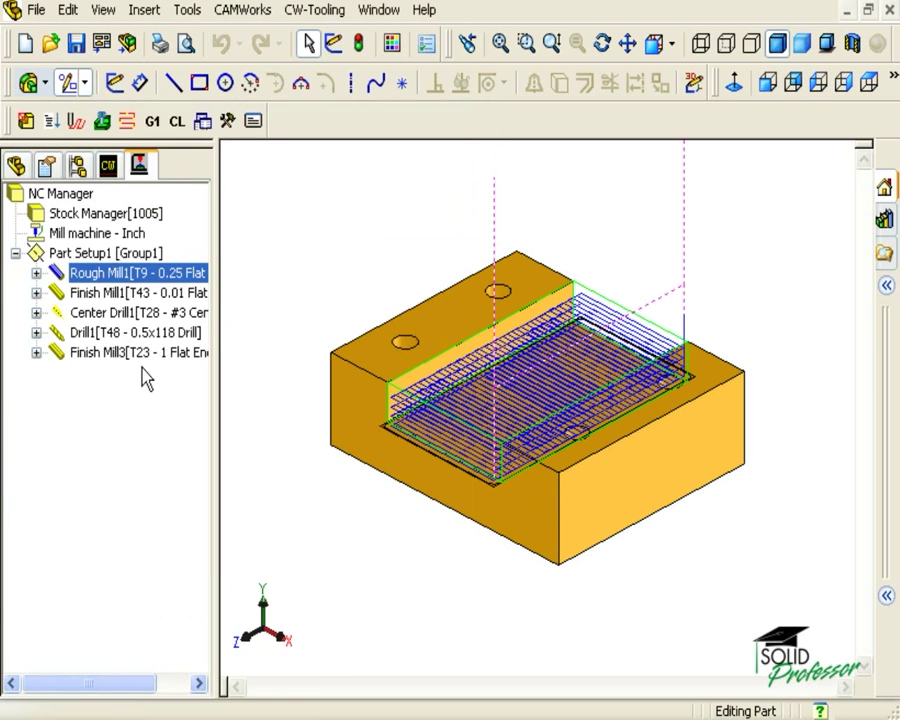
Sketch a small rectangle on the top face of the raised rail, straddling the part's -Z edge at the slot, and close the sketch.
click(15, 166)
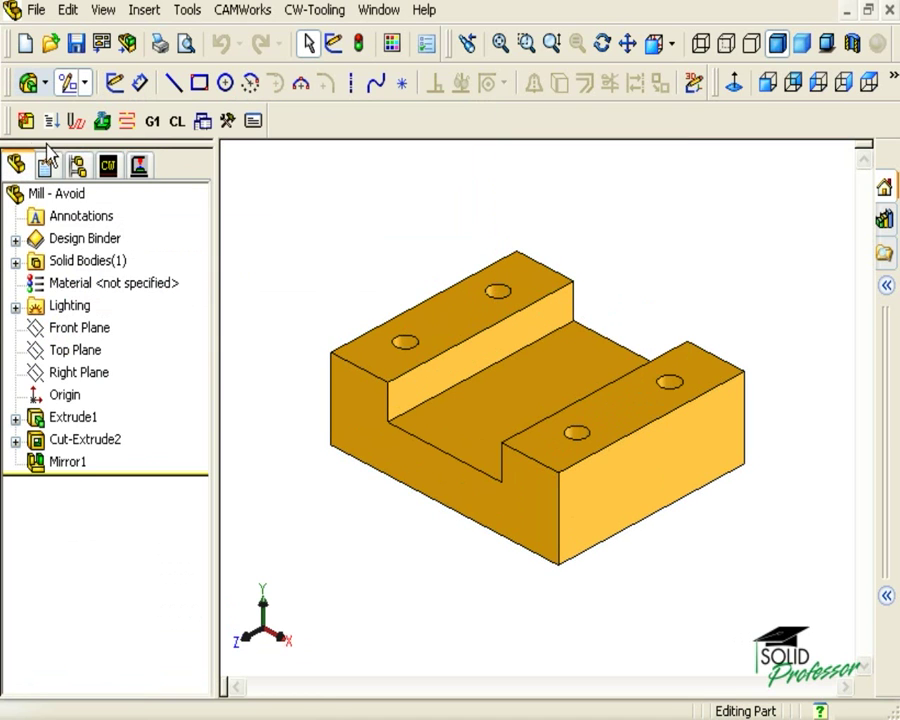
click(115, 83)
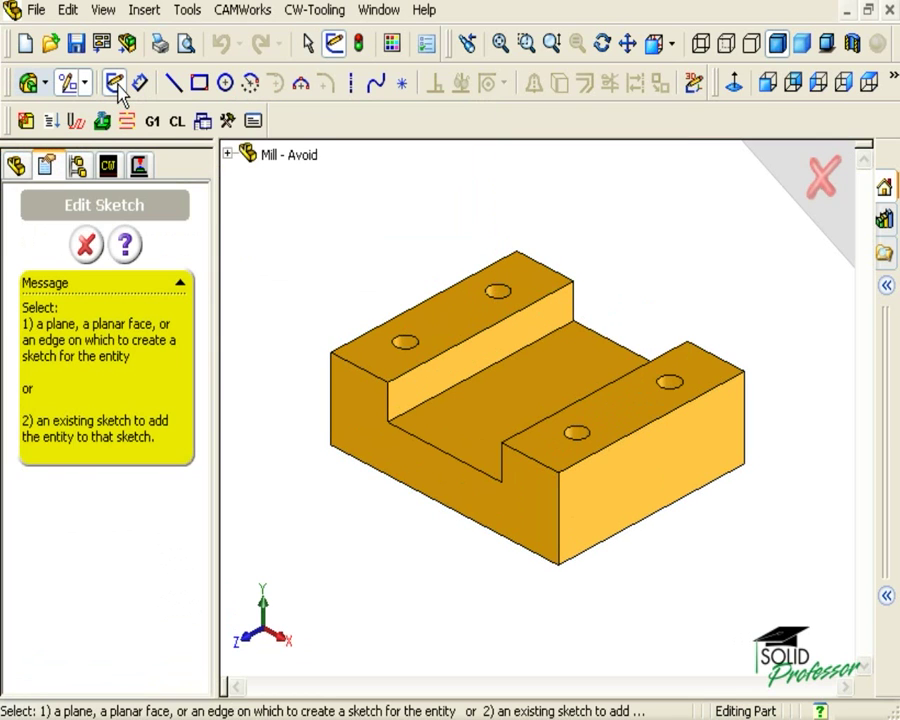
click(444, 324)
key(space)
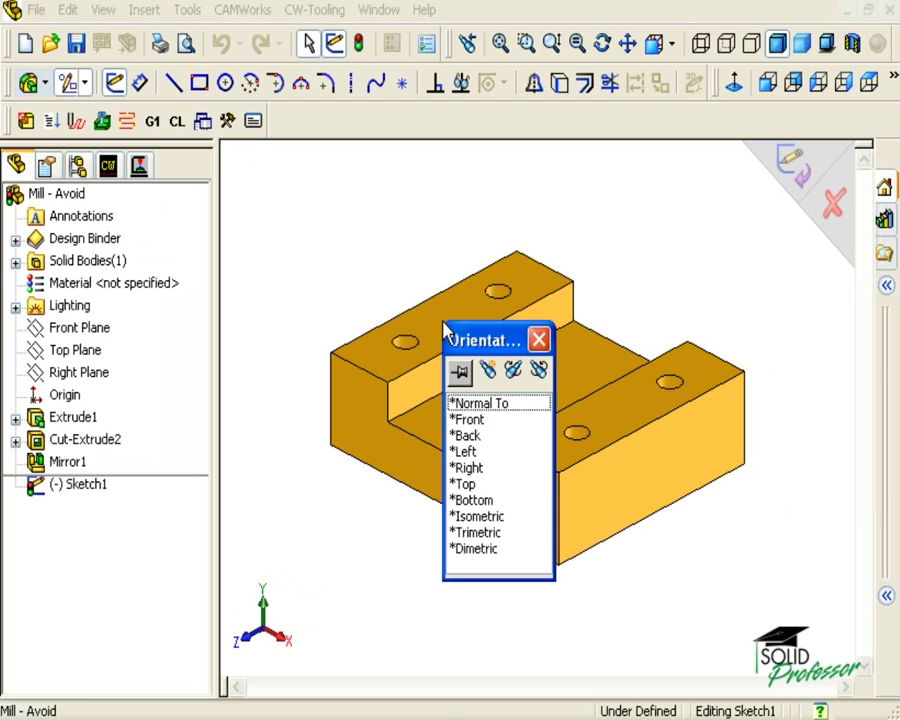
double_click(475, 405)
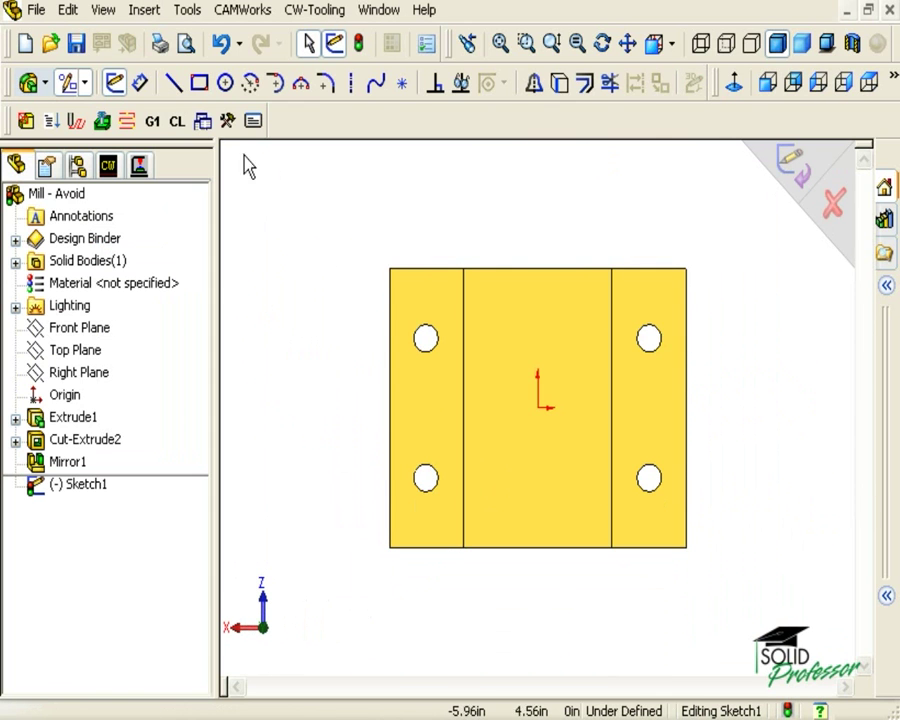
click(200, 84)
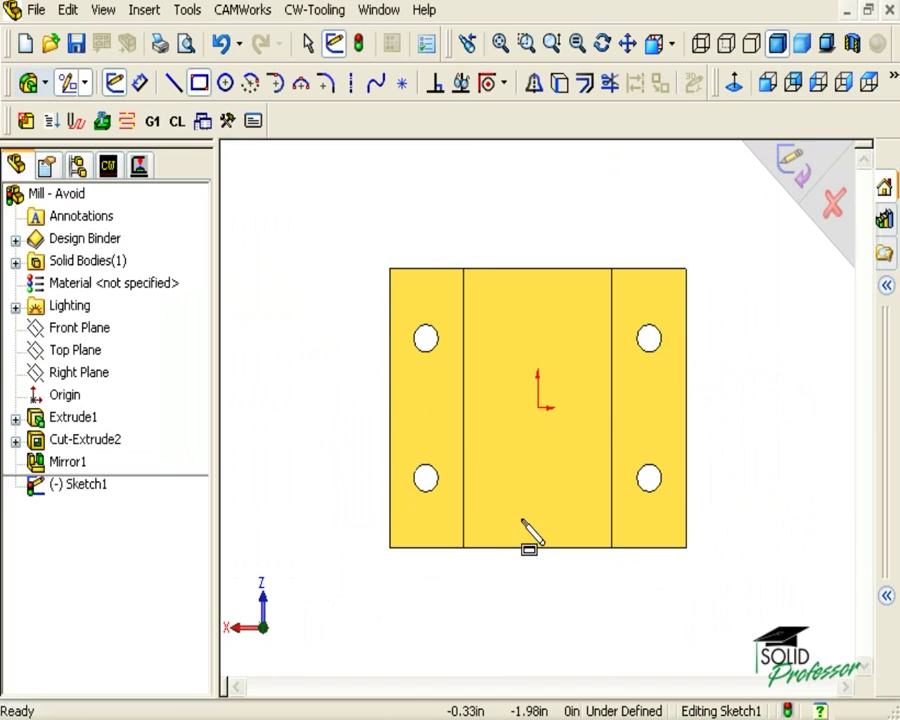
drag(521, 519, 568, 588)
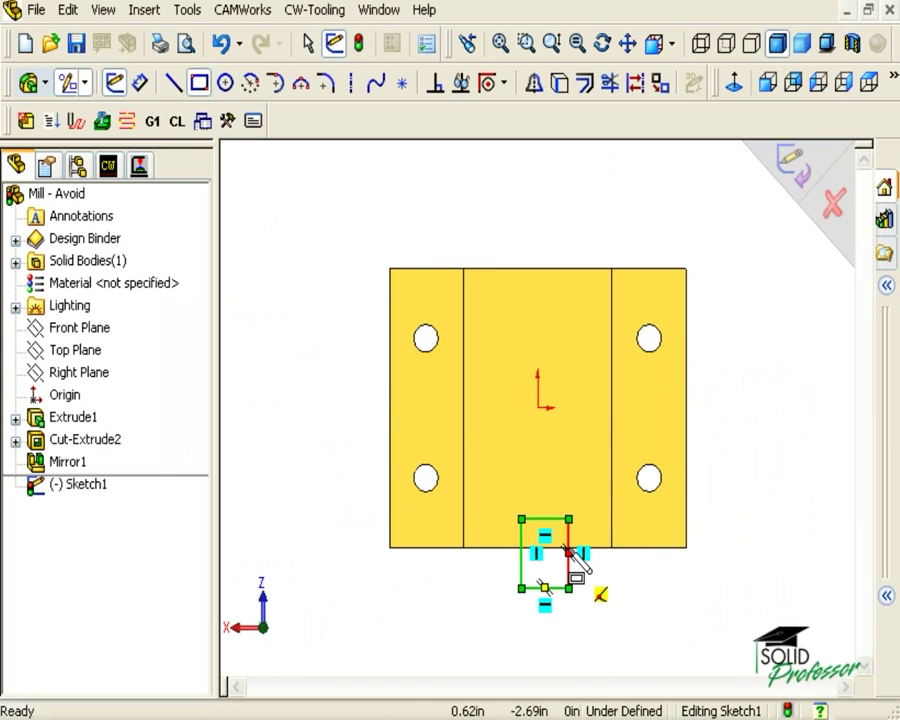
click(796, 170)
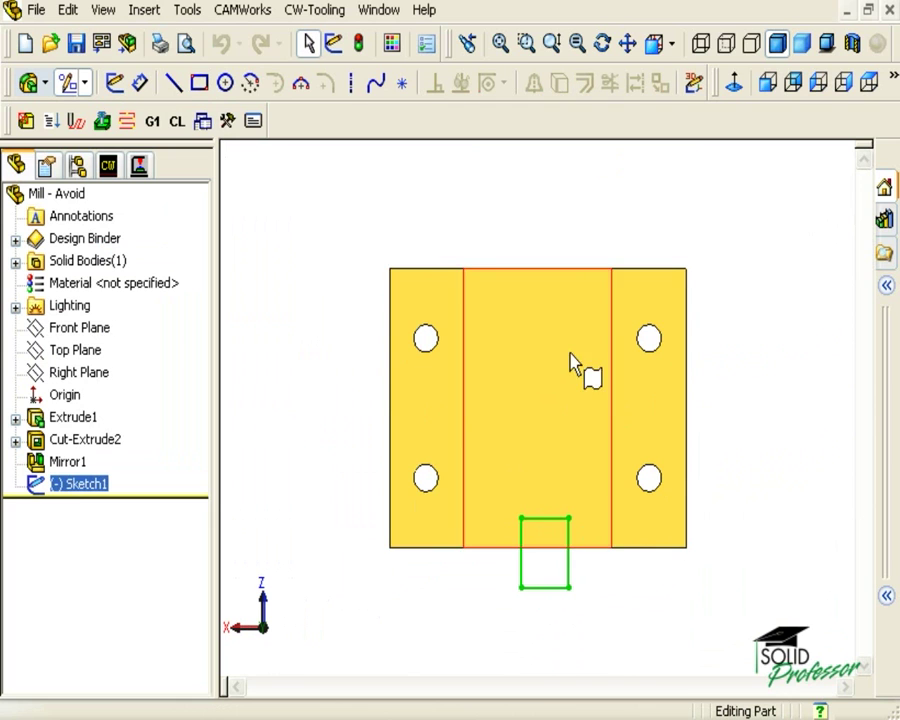
Rename the new rectangle sketch to Clamp1.
click(74, 486)
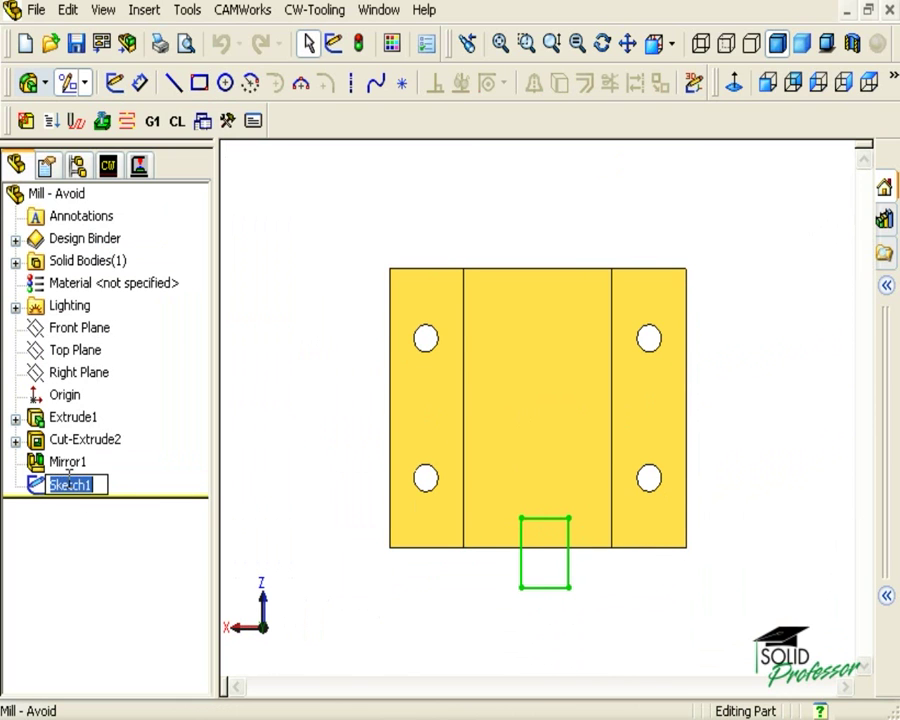
text(Clamp1)
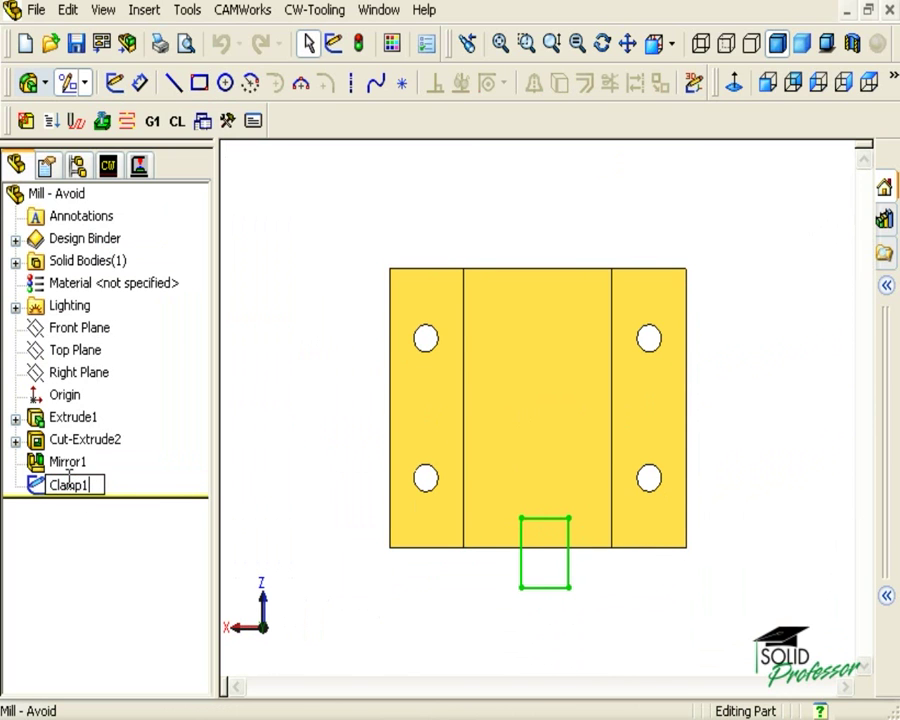
key(Return)
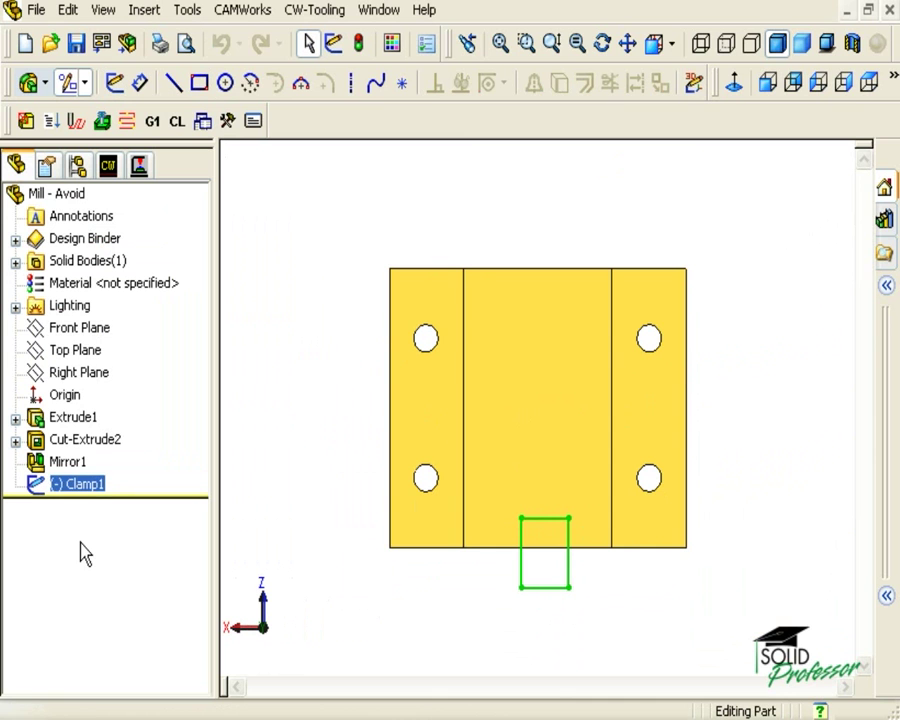
click(335, 502)
Sketch a second small rectangle on the rail's top face, straddling the part's +Z edge at the slot, and close the sketch.
key(ctrl+7)
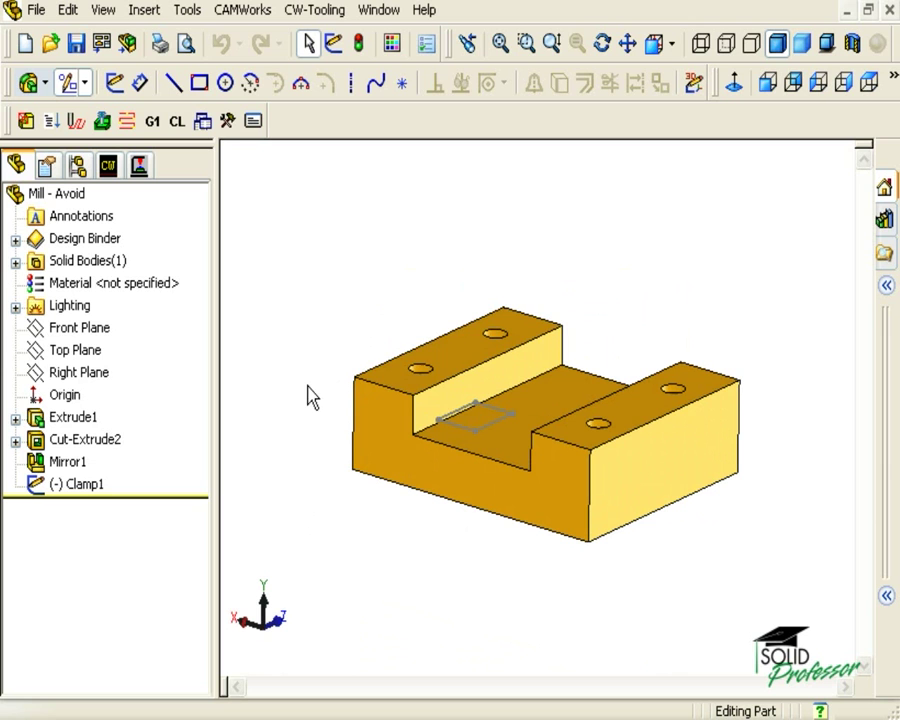
click(519, 333)
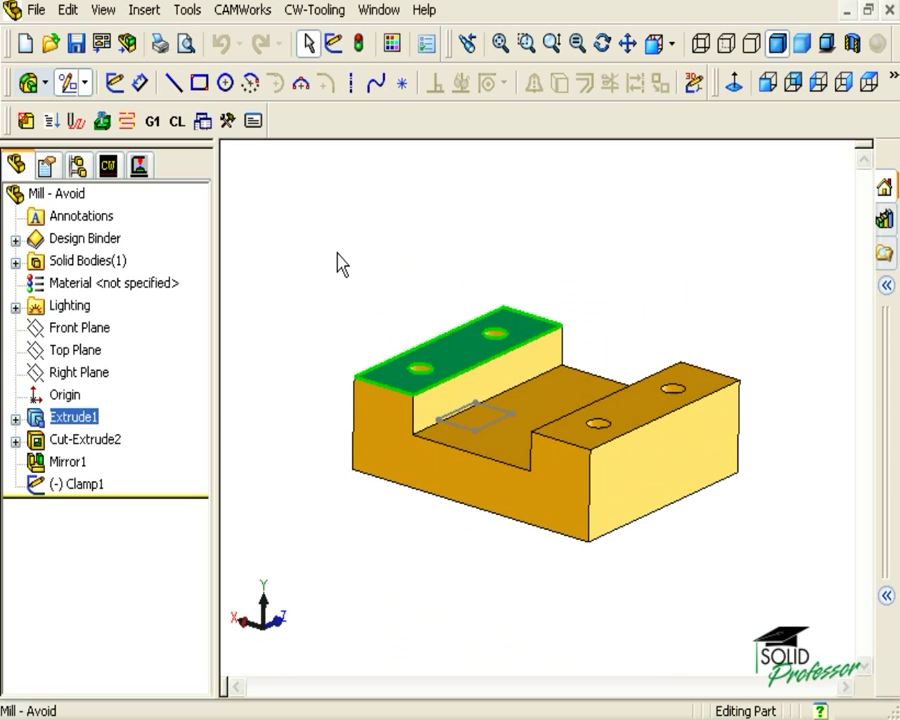
click(199, 83)
key(space)
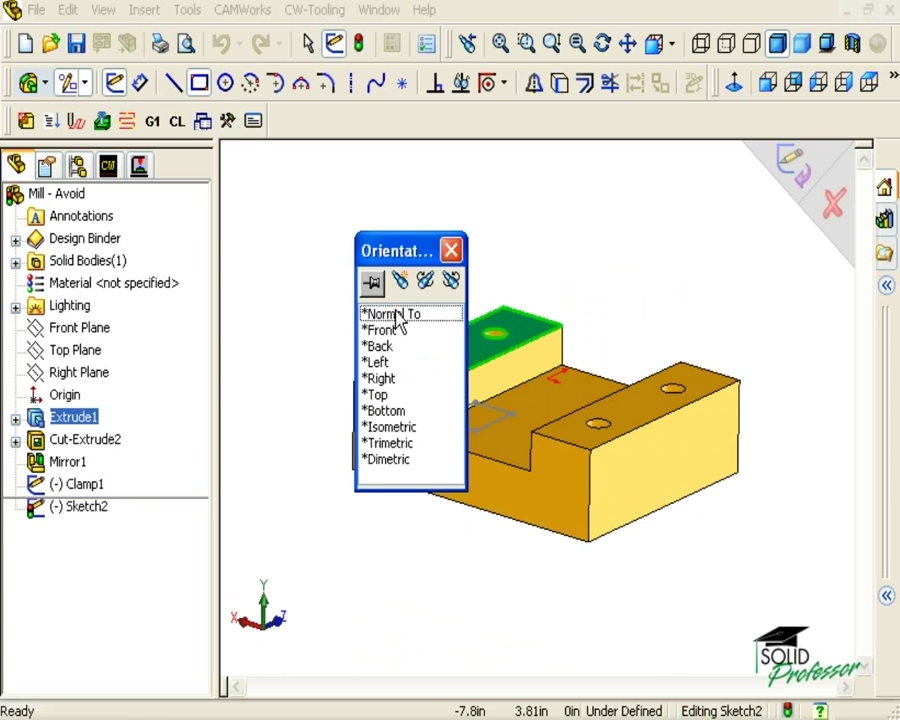
click(398, 314)
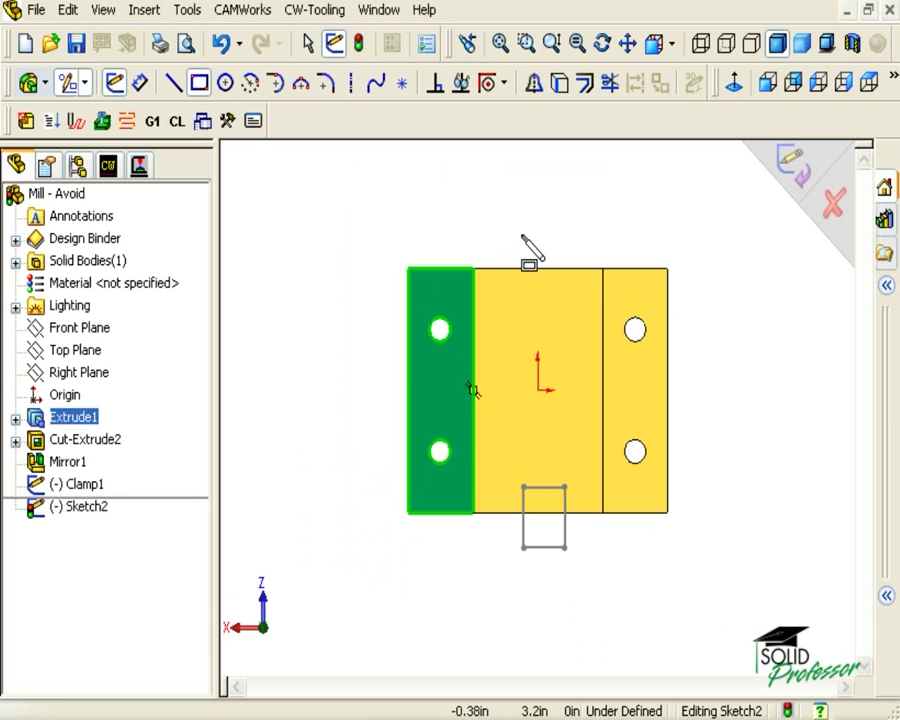
click(520, 232)
click(569, 297)
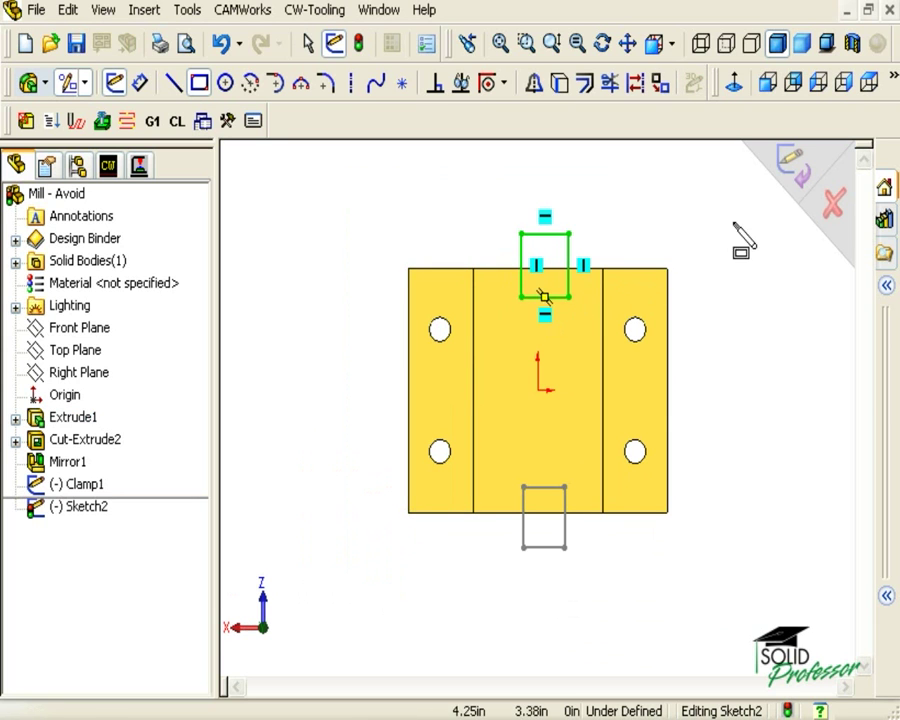
click(793, 170)
Rename the second rectangle sketch to Clamp2.
click(98, 508)
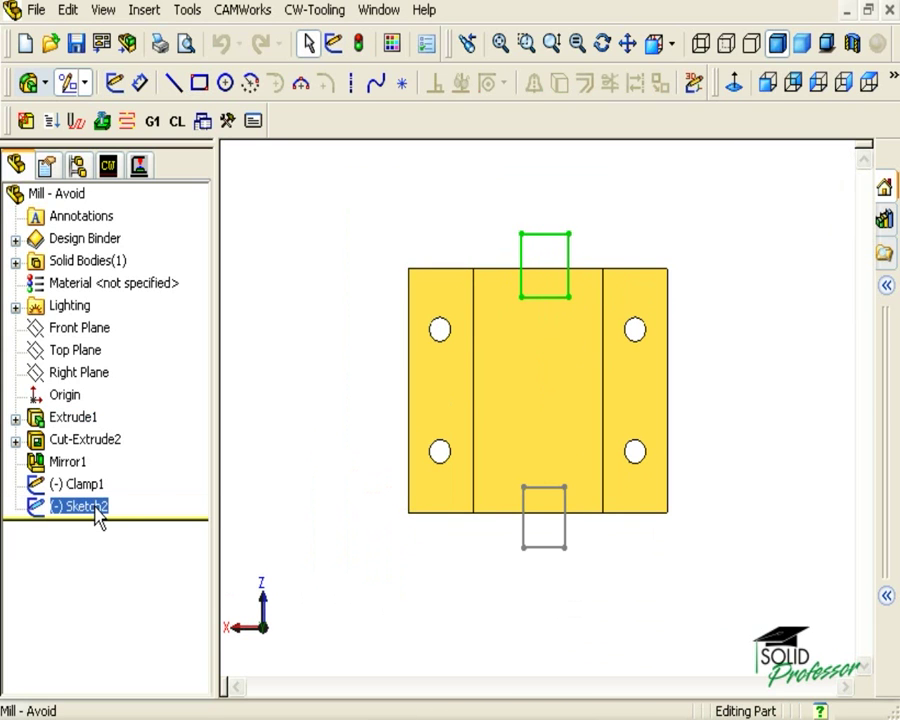
click(95, 508)
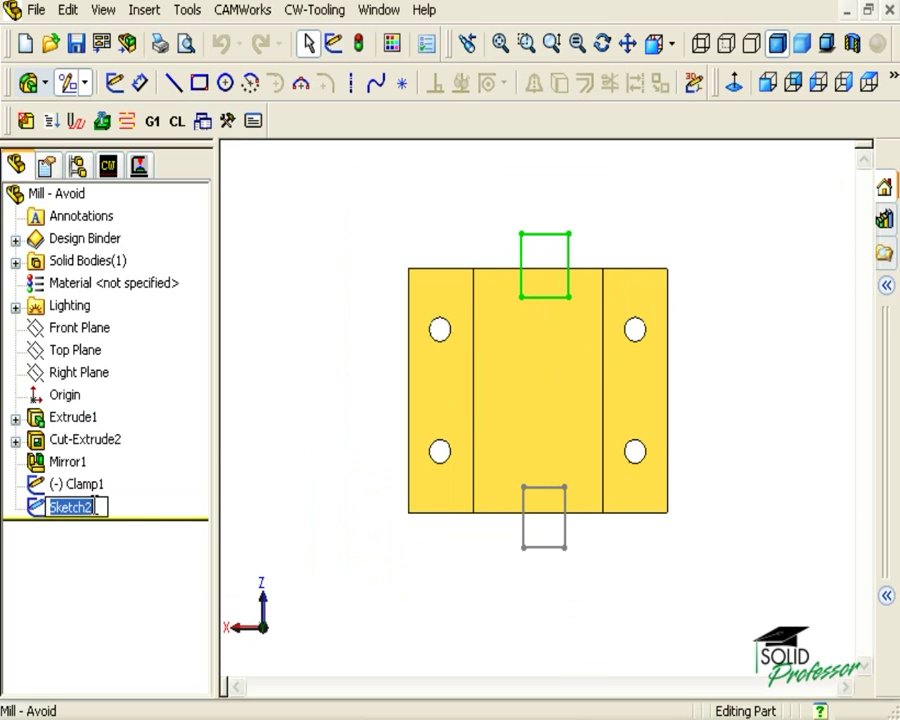
text(Clamp2)
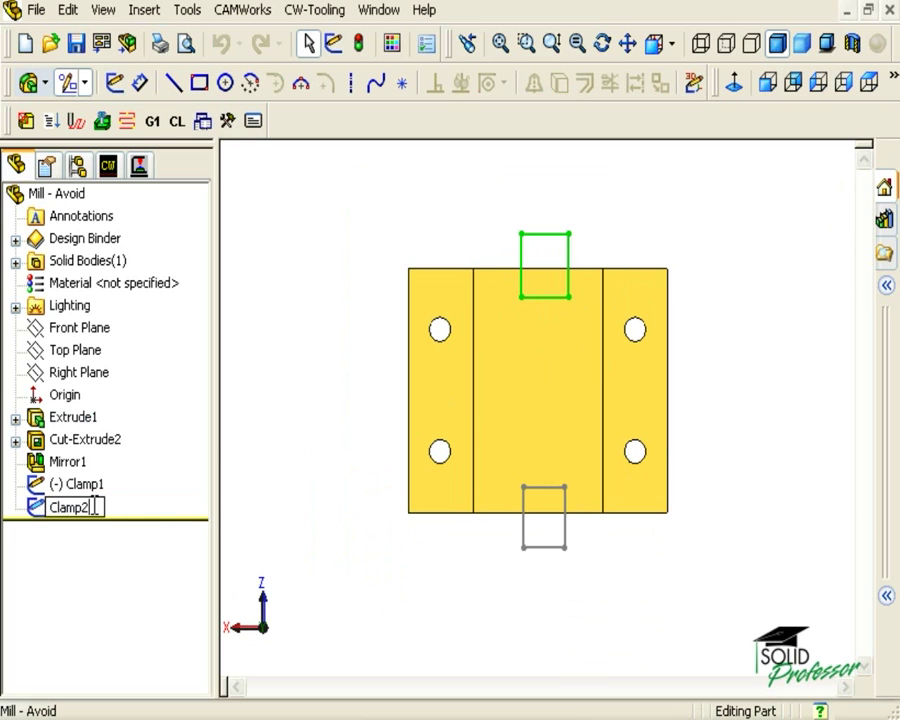
click(100, 552)
click(115, 506)
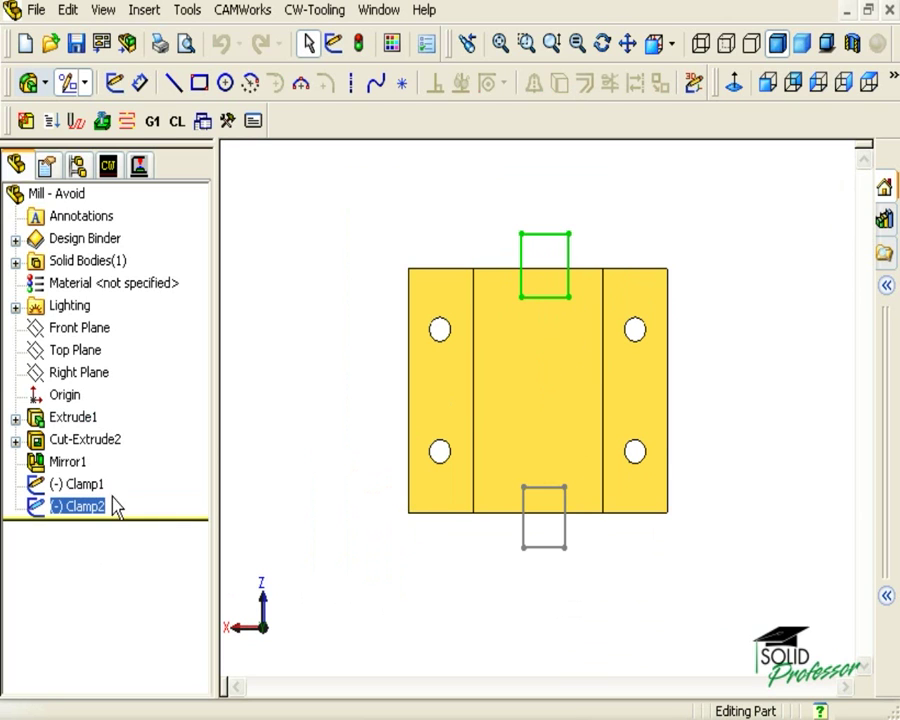
Start inserting an avoid area in the Rough Mill1 operation and choose the Clamp1 sketch as its boundary.
click(141, 167)
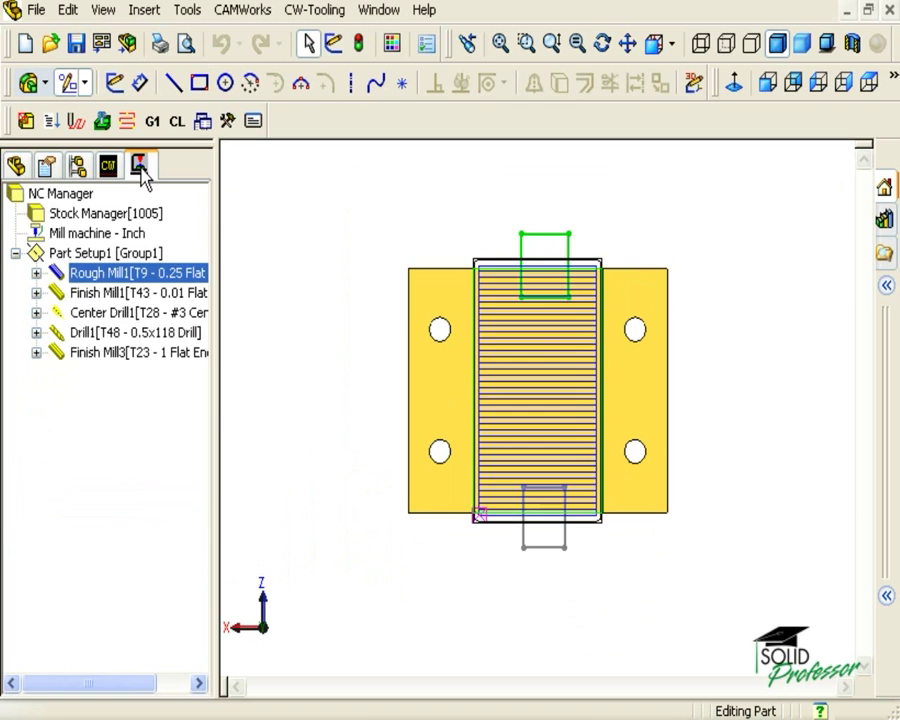
right_click(90, 276)
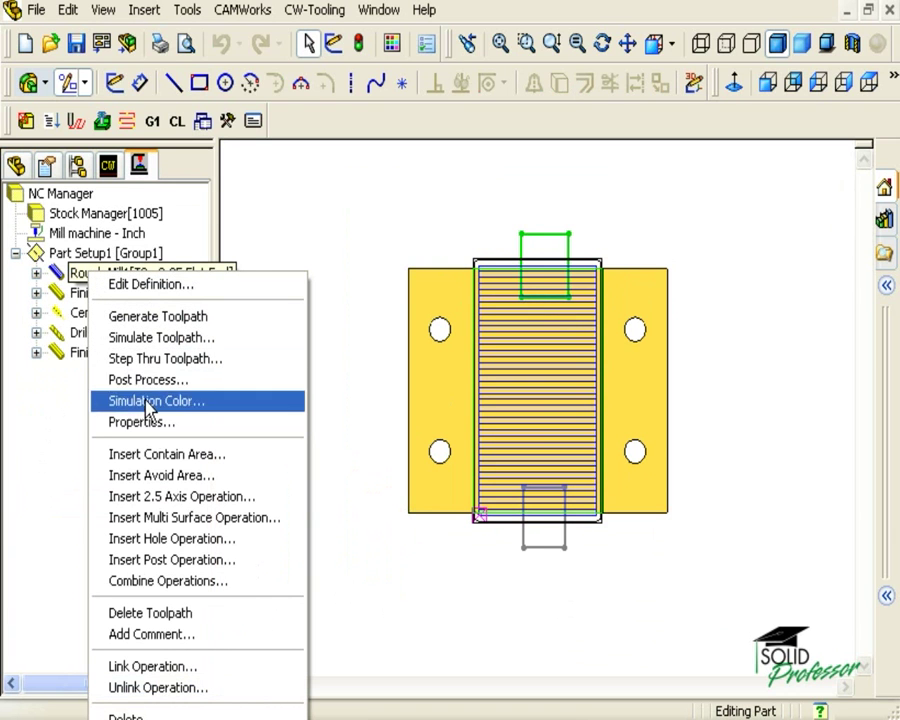
click(155, 476)
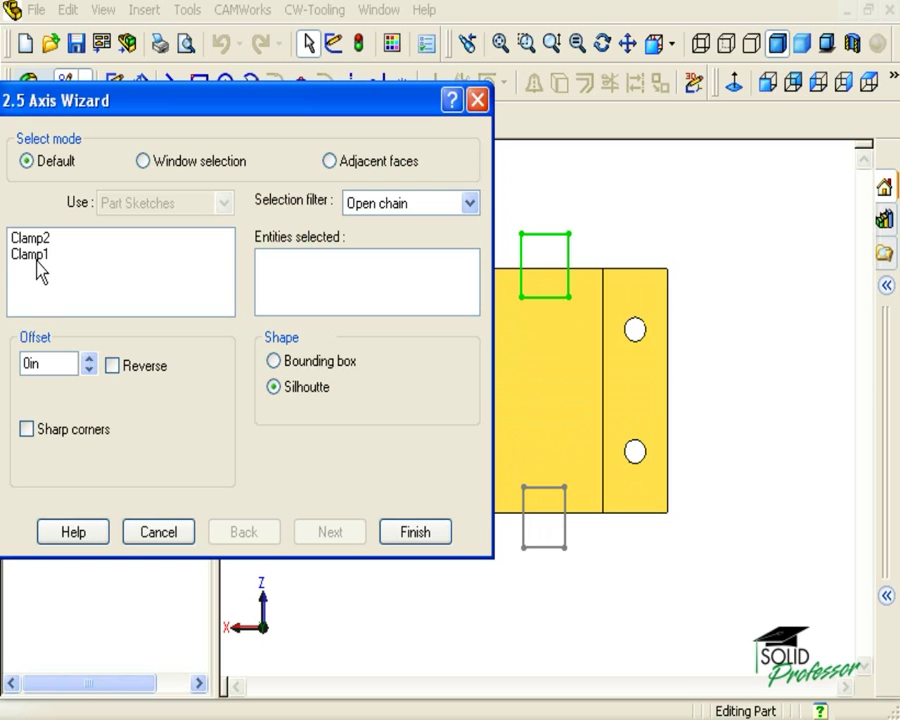
click(38, 258)
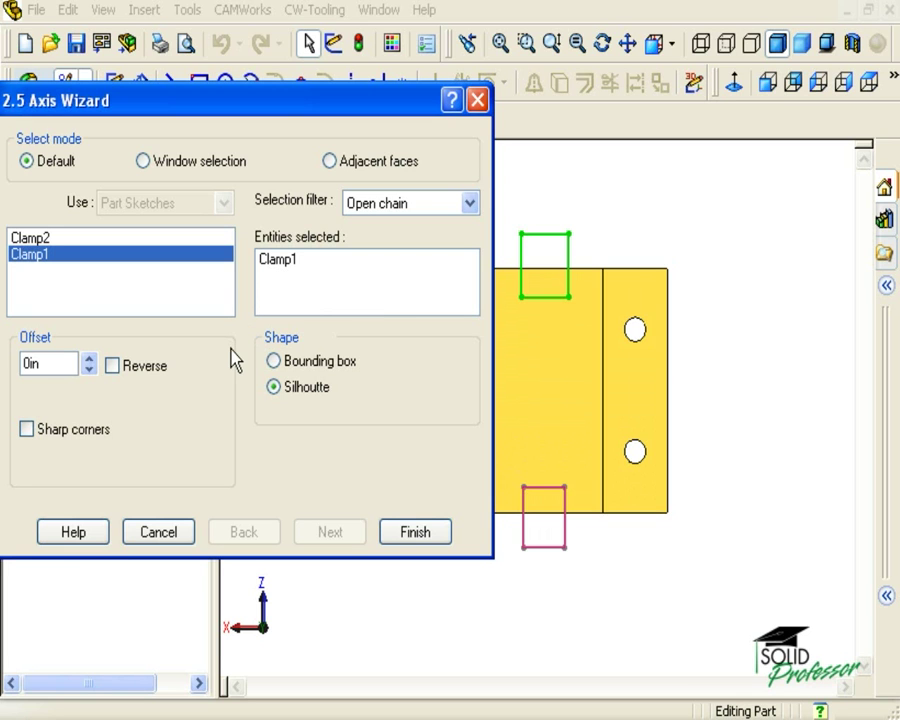
Try avoid-area offsets of 0.6 in and 0.3 in and the sharp corners option, then reset the offset to 0 in with sharp corners off.
click(89, 359)
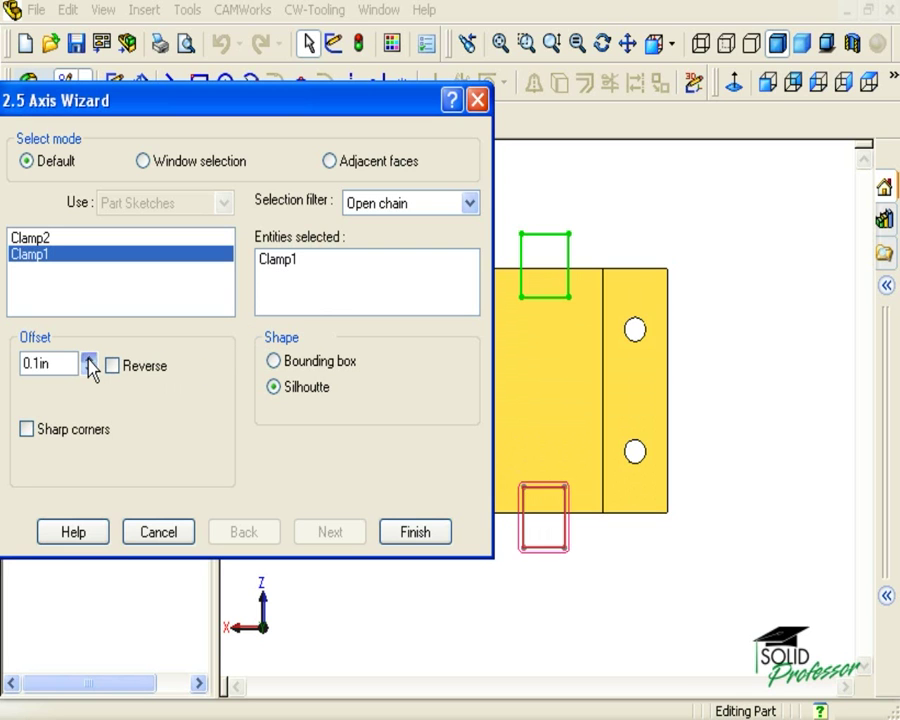
click(89, 359)
click(89, 359)
click(89, 359)
click(89, 359)
click(89, 359)
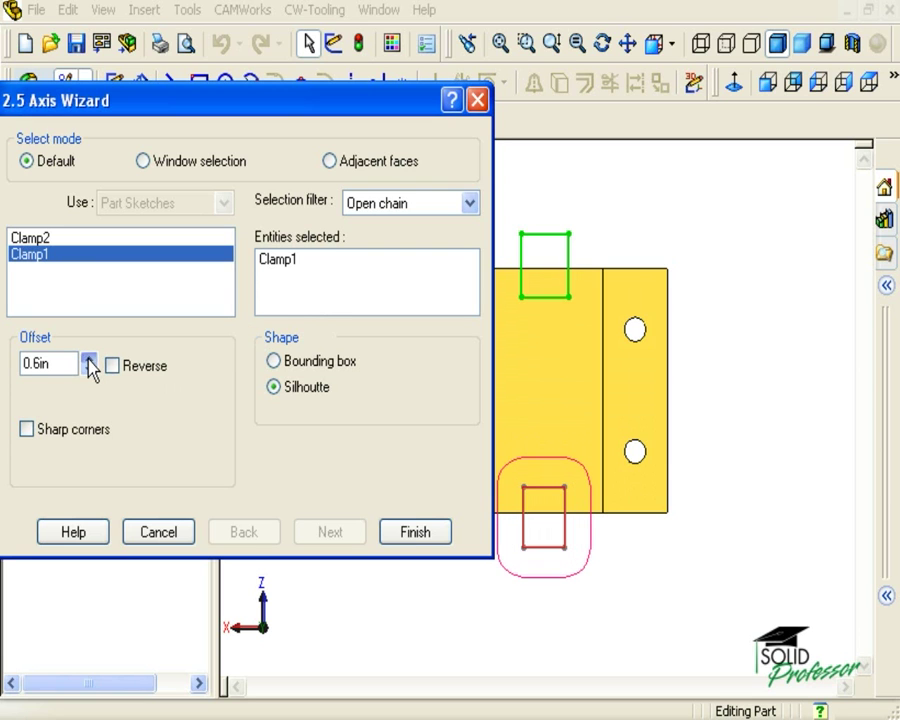
click(89, 370)
click(89, 370)
click(89, 370)
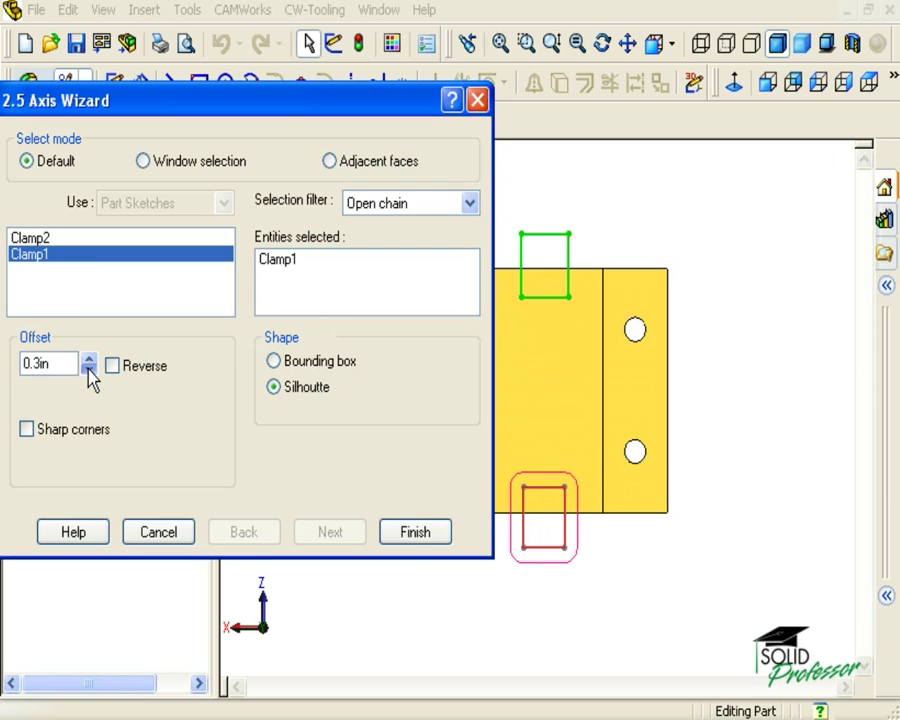
click(71, 436)
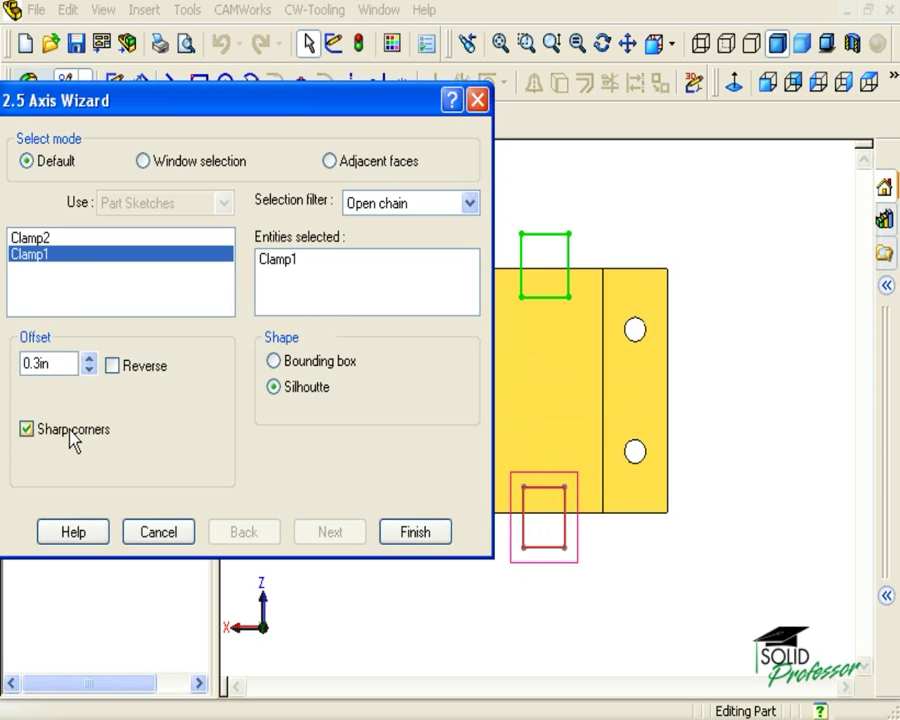
click(89, 370)
click(89, 370)
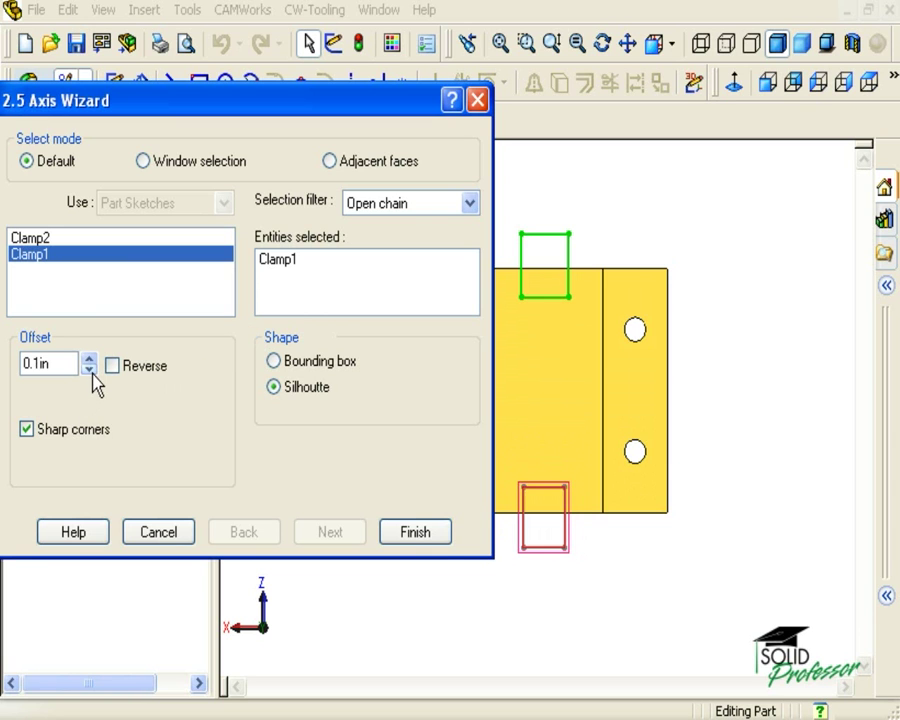
click(89, 370)
click(78, 431)
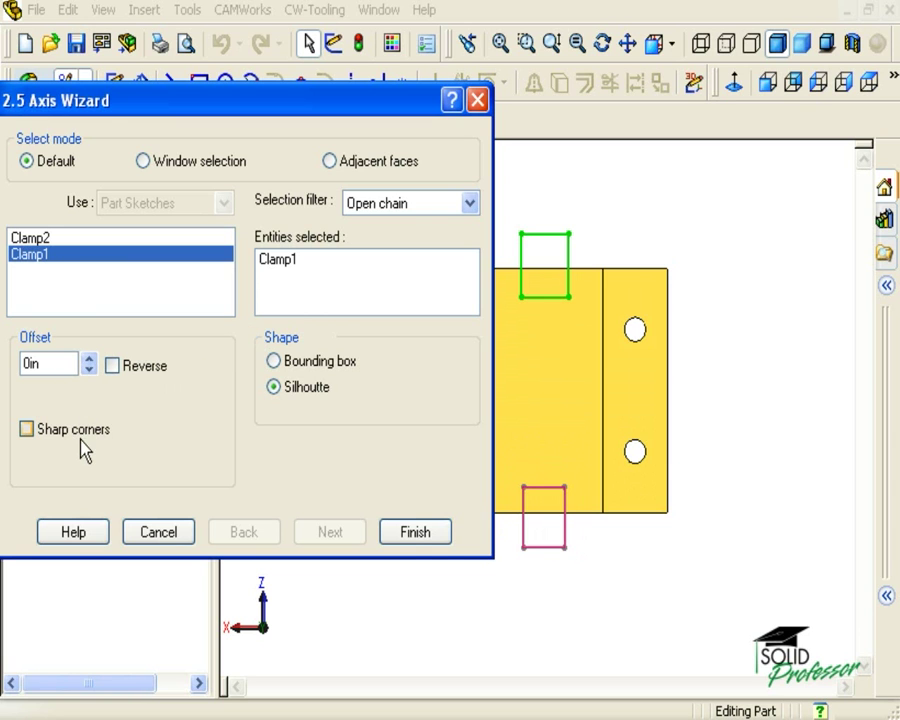
Finish the avoid area based on the Clamp1 sketch and regenerate the Rough Mill1 toolpath.
click(411, 533)
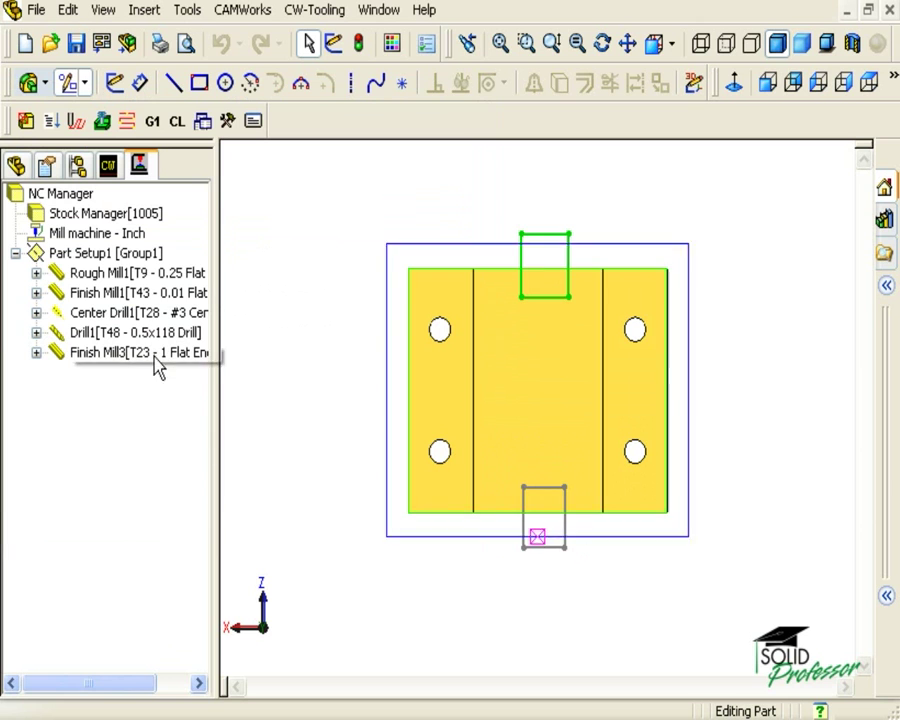
click(118, 274)
right_click(126, 280)
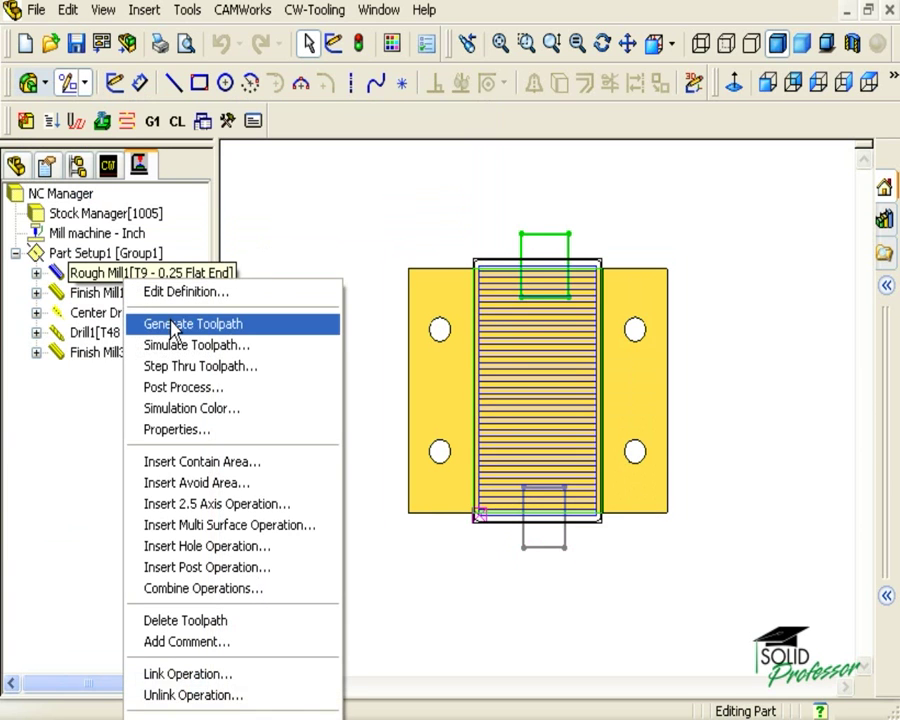
click(178, 325)
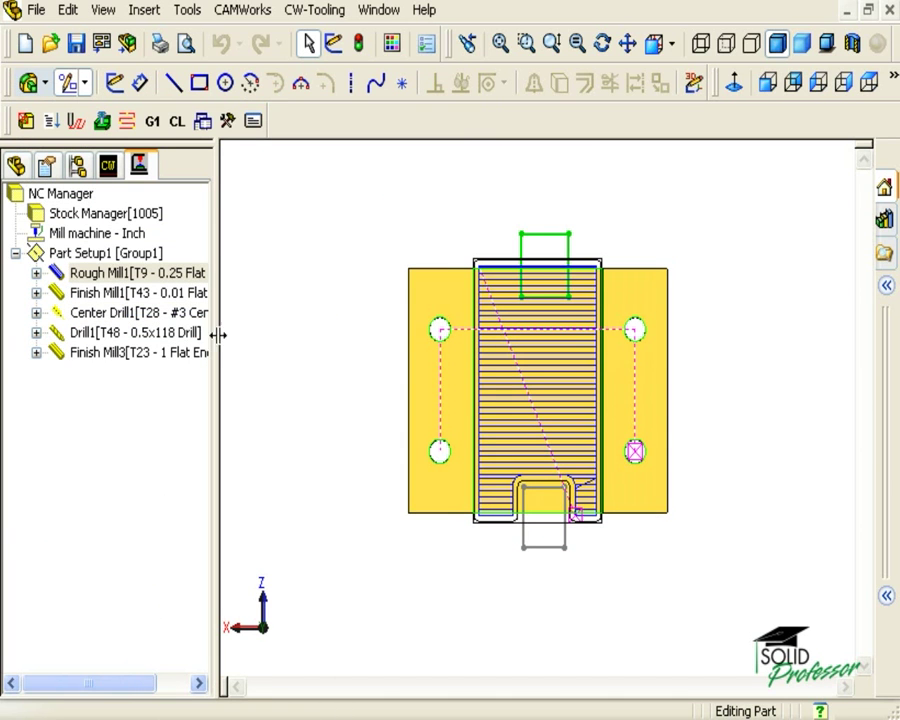
Insert a second avoid area in Rough Mill1 from the Clamp2 sketch with 0 in offset, and regenerate the operation's toolpath.
click(36, 273)
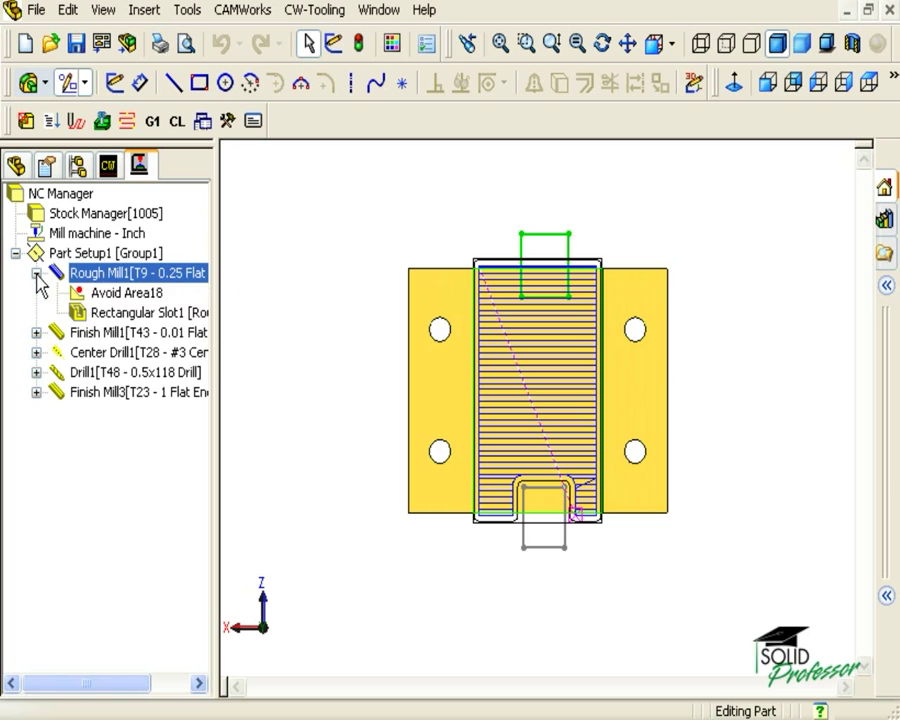
right_click(106, 273)
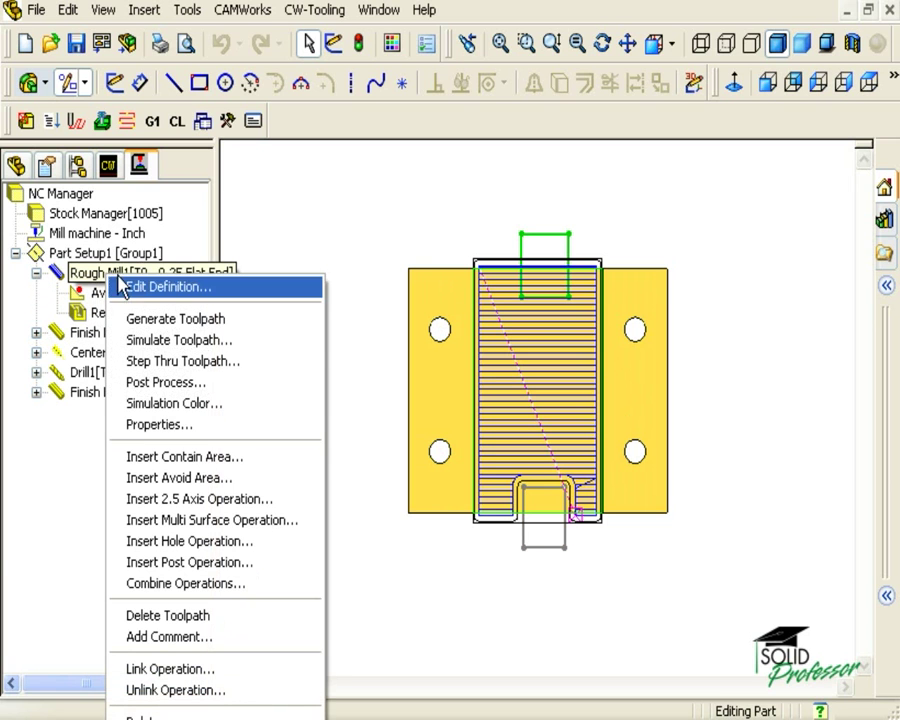
click(187, 480)
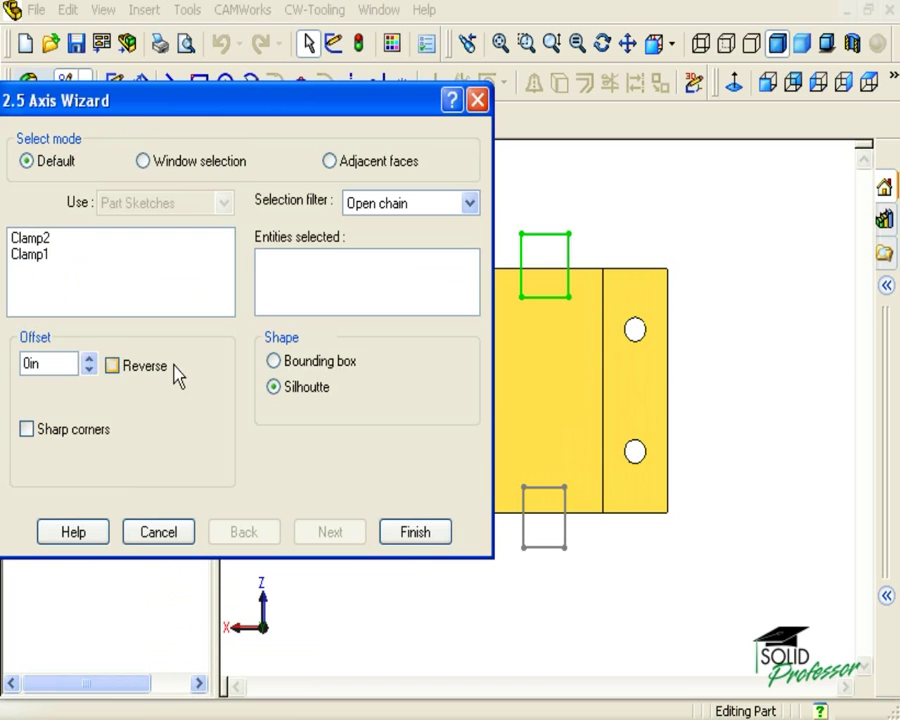
click(36, 239)
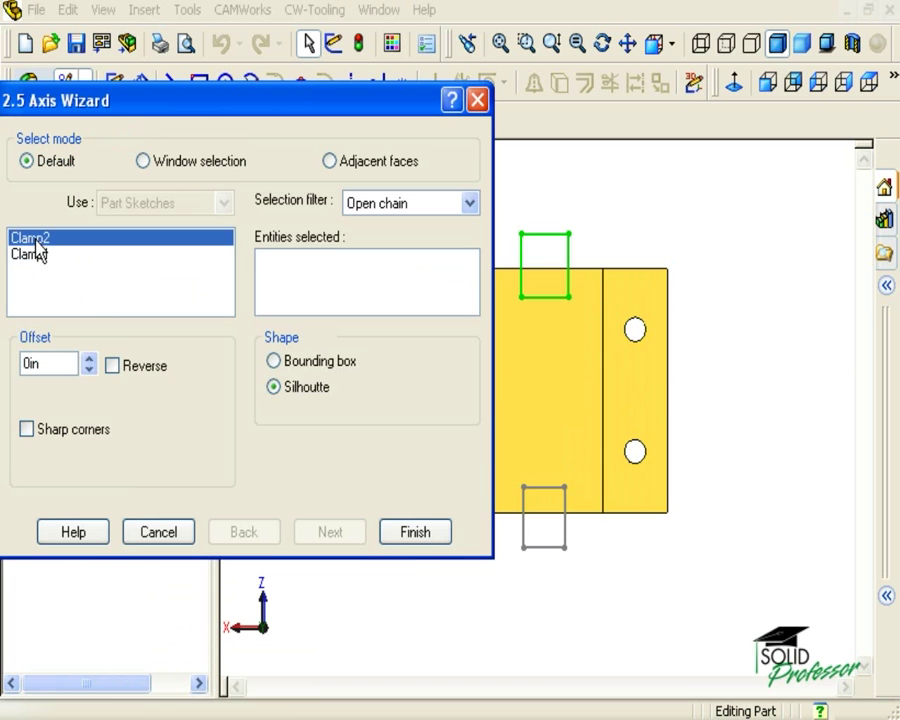
click(414, 535)
click(105, 273)
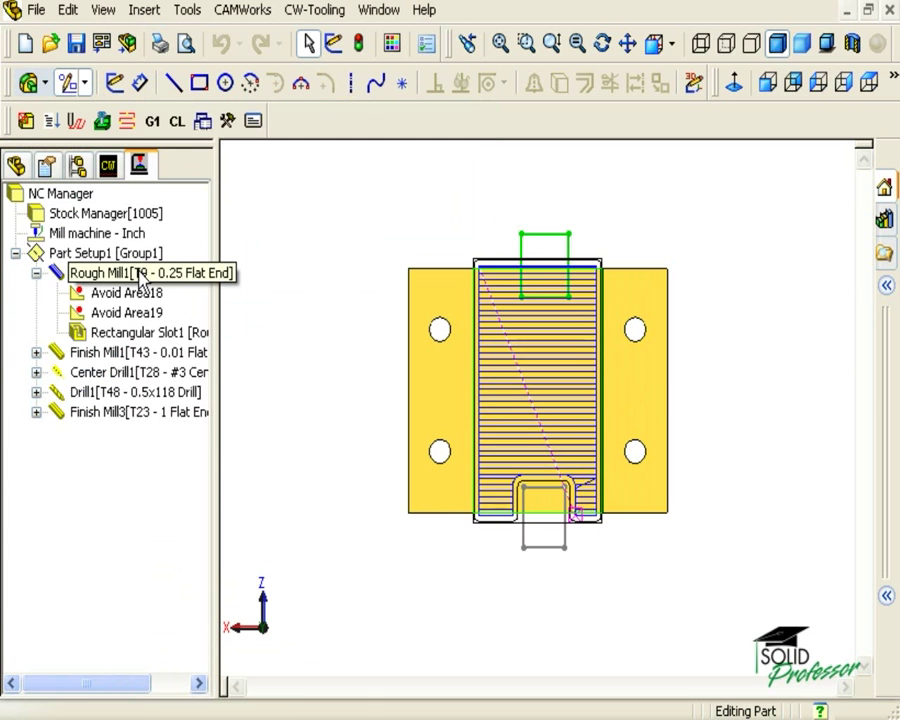
right_click(138, 272)
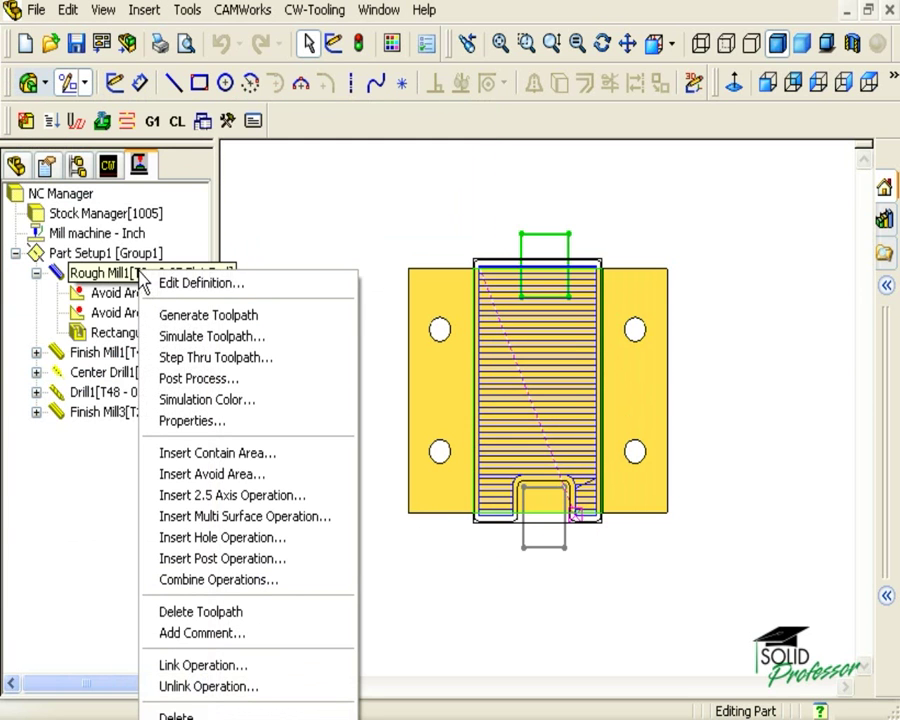
click(197, 316)
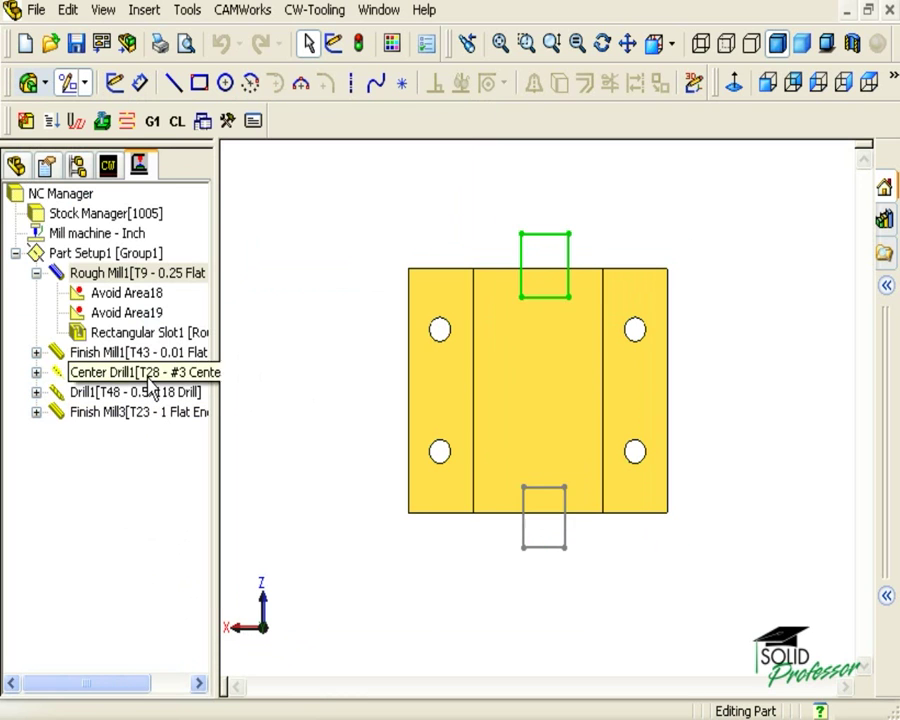
Copy both clamp avoid areas from Rough Mill1 to the Finish Mill1 and Finish Mill3 operations.
click(127, 293)
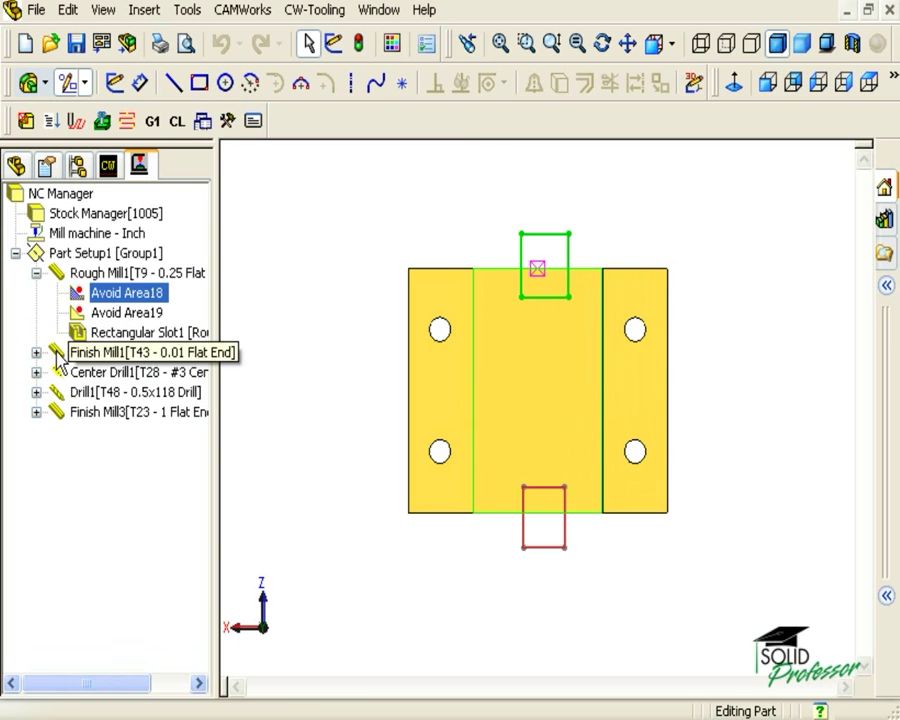
click(36, 352)
click(120, 314)
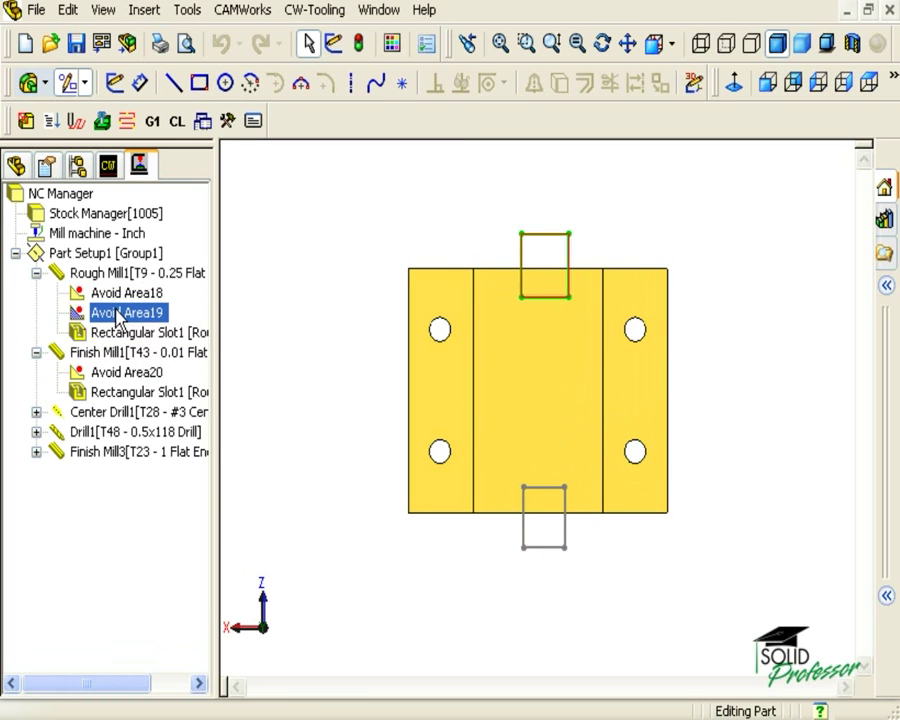
drag(120, 314, 135, 356)
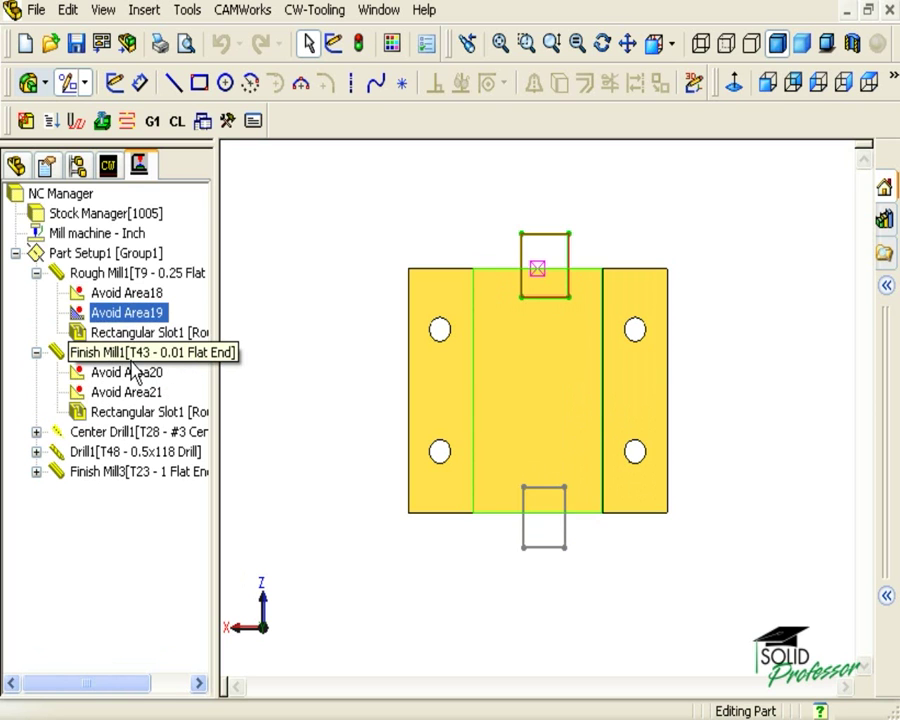
click(128, 296)
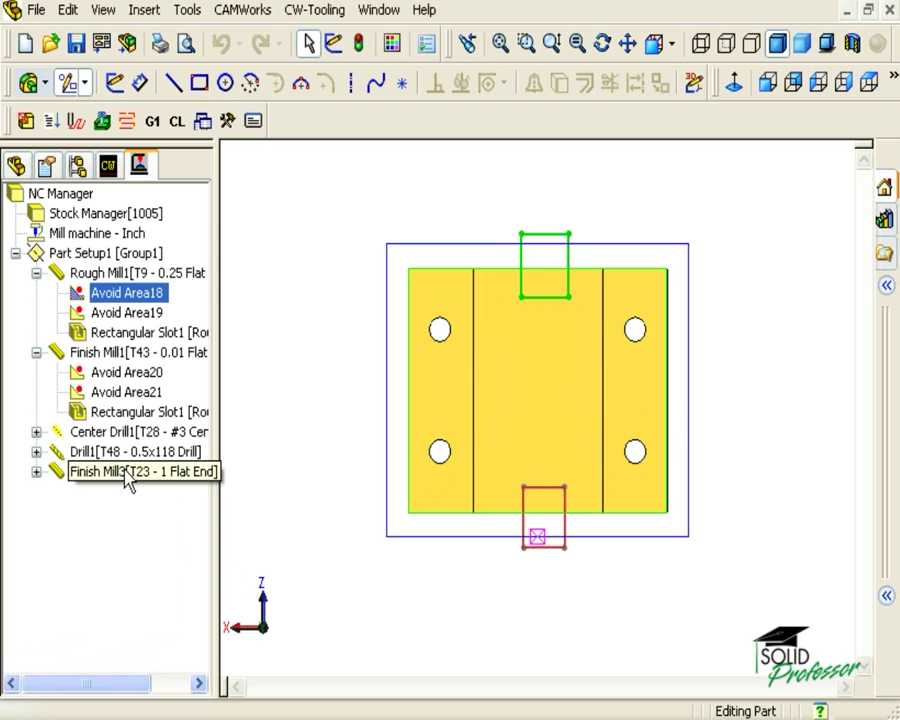
click(126, 313)
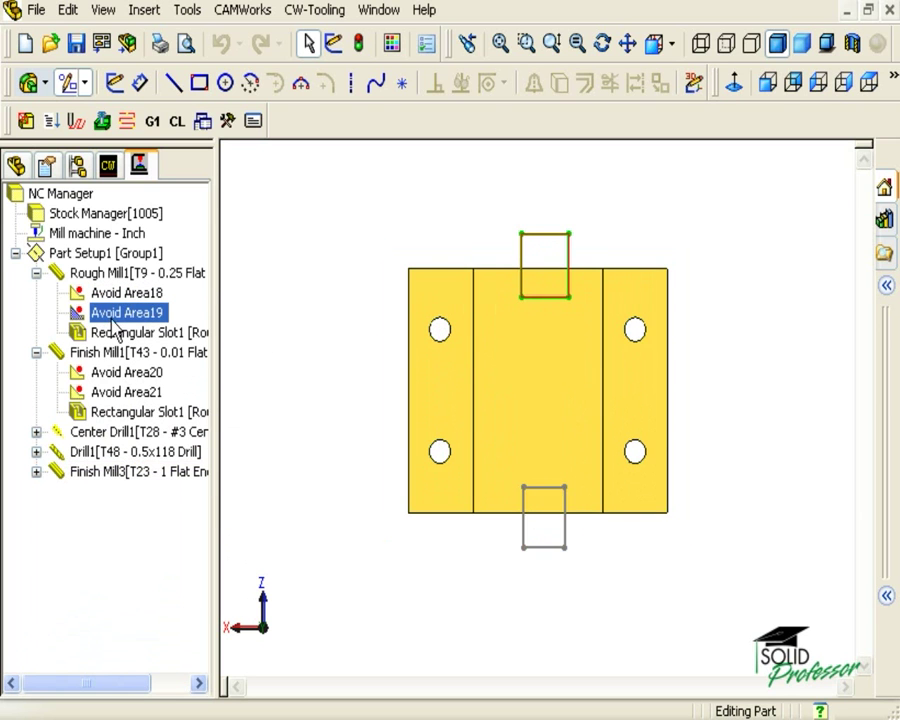
Regenerate all toolpaths in Part Setup1 and inspect those of Rough Mill1, Finish Mill1 and Finish Mill3 around the clamps in 3D.
click(70, 253)
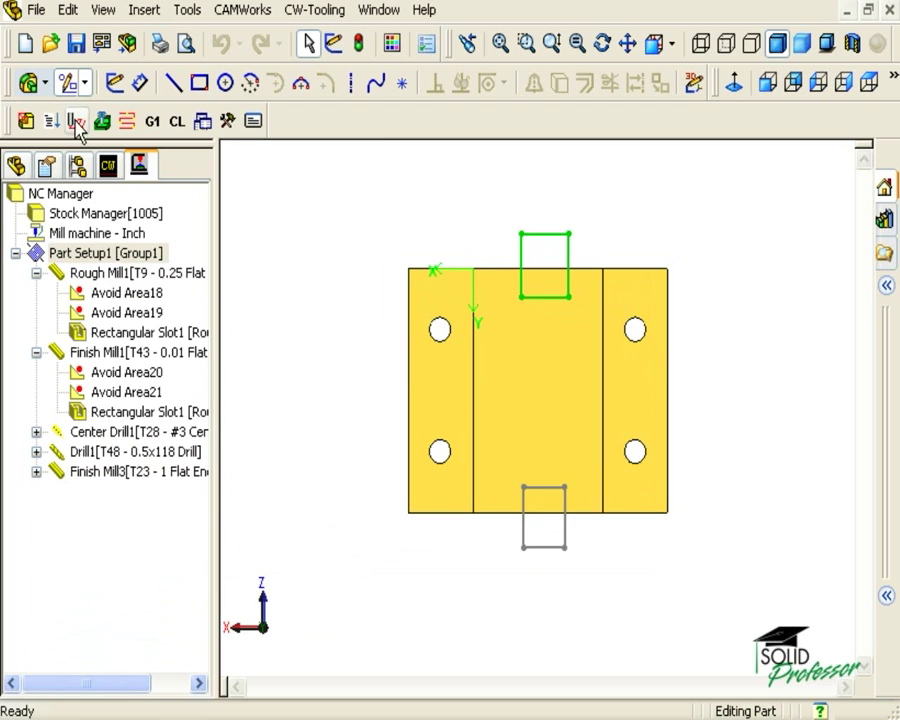
key(ctrl+7)
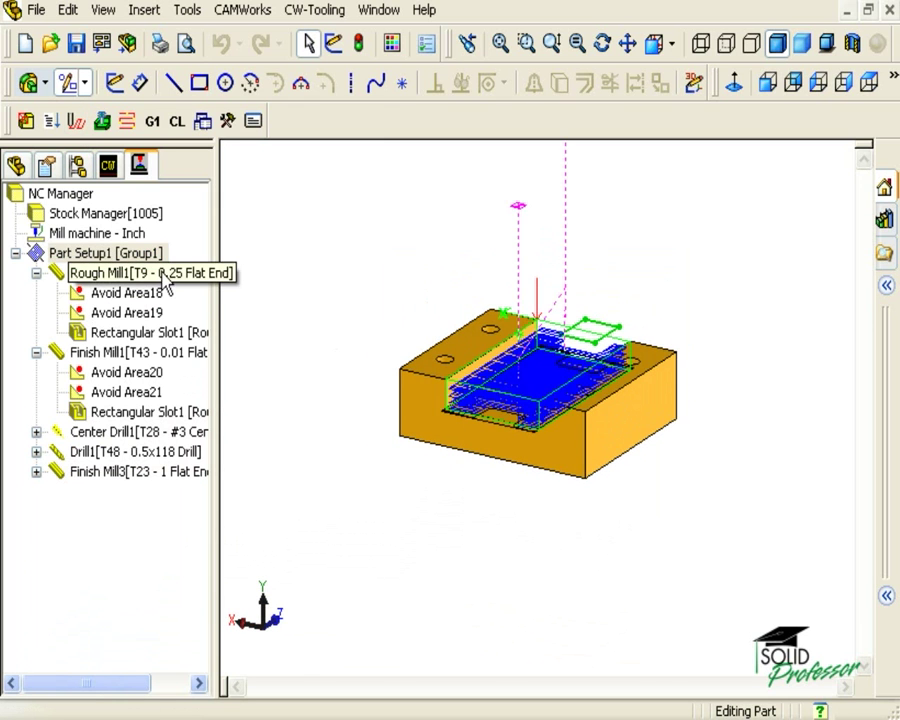
click(160, 256)
click(150, 273)
click(127, 355)
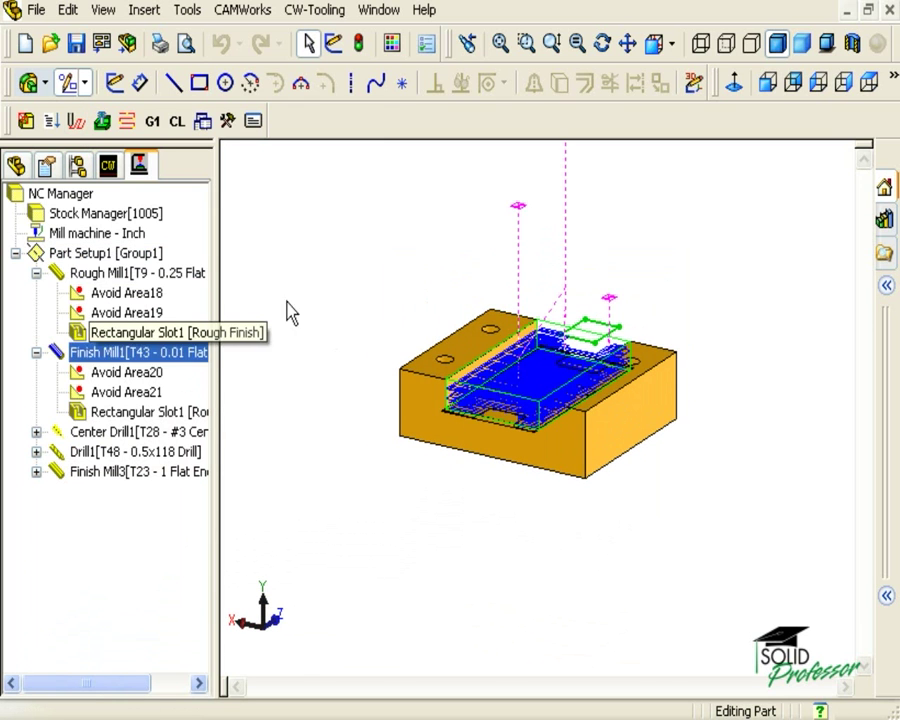
click(170, 473)
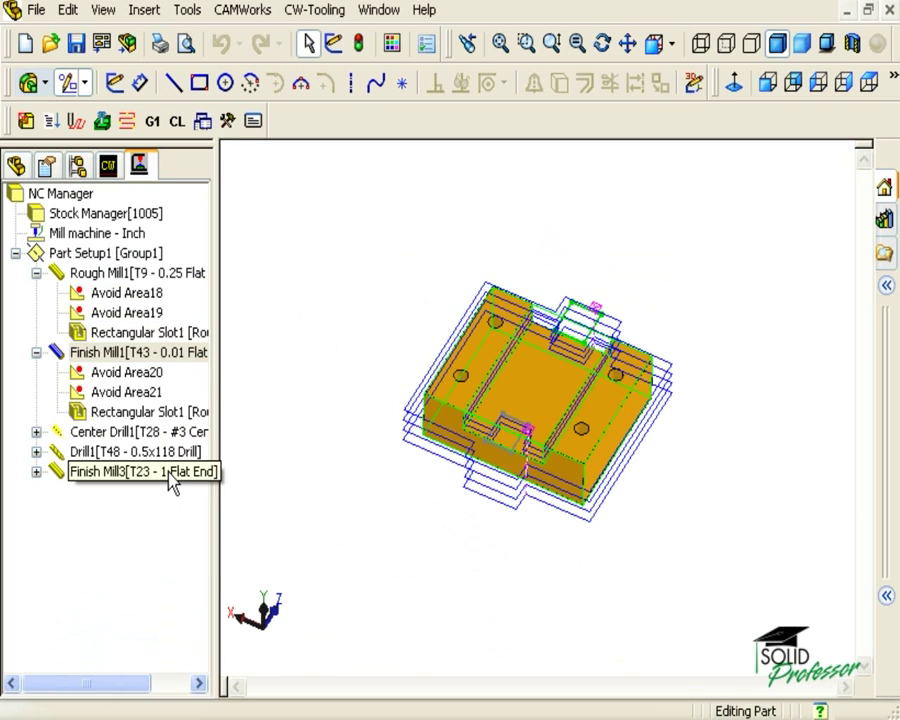
click(172, 484)
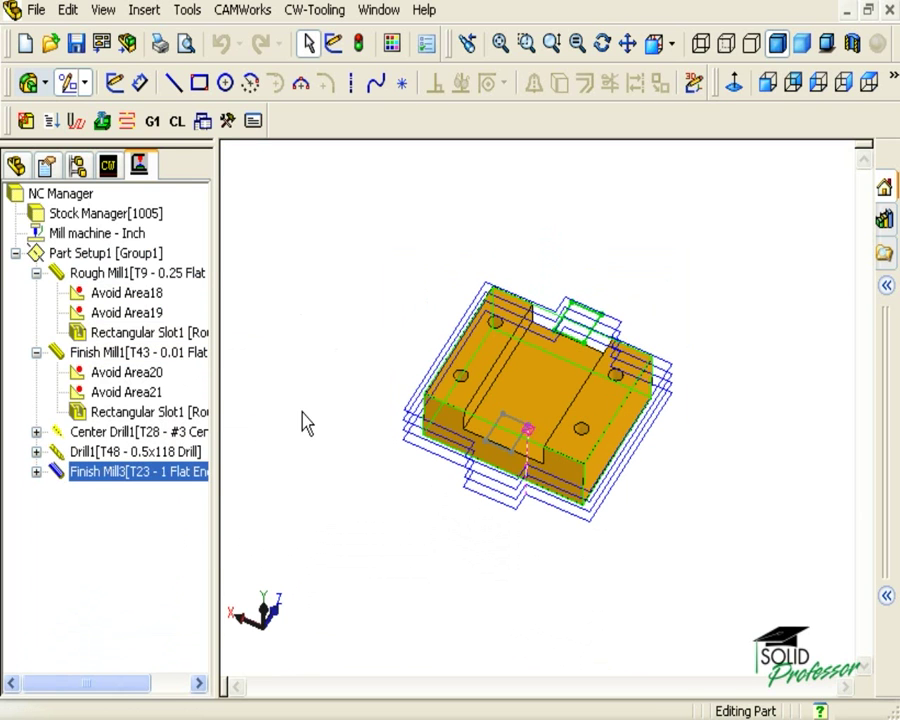
click(340, 450)
scroll(376, 448, up, 3)
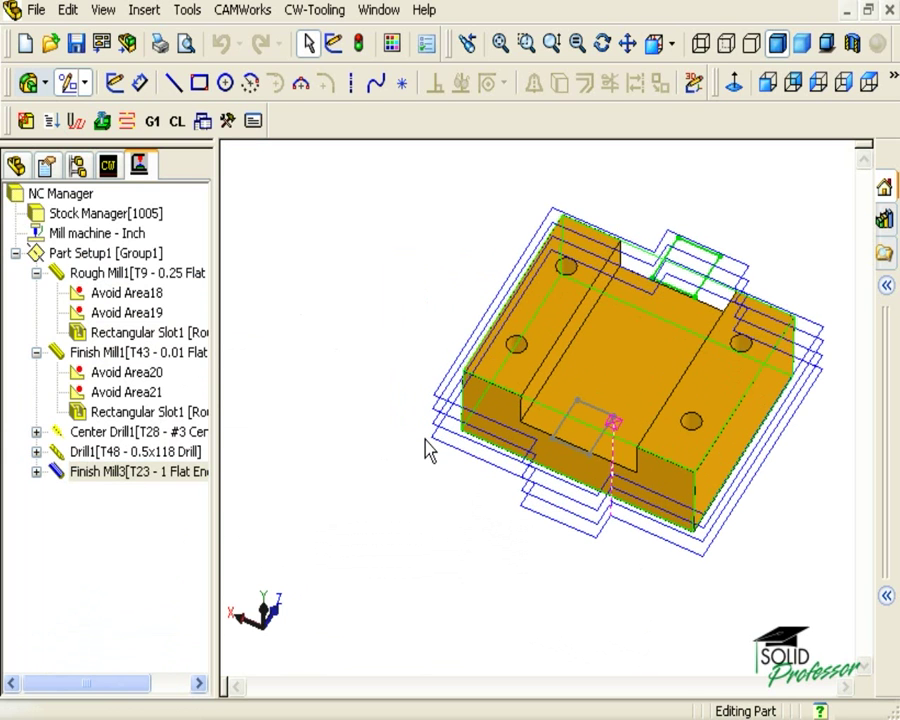
Set the avoid-area link method of Finish Mill3 to Feed Over and preview the resulting toolpath.
right_click(140, 474)
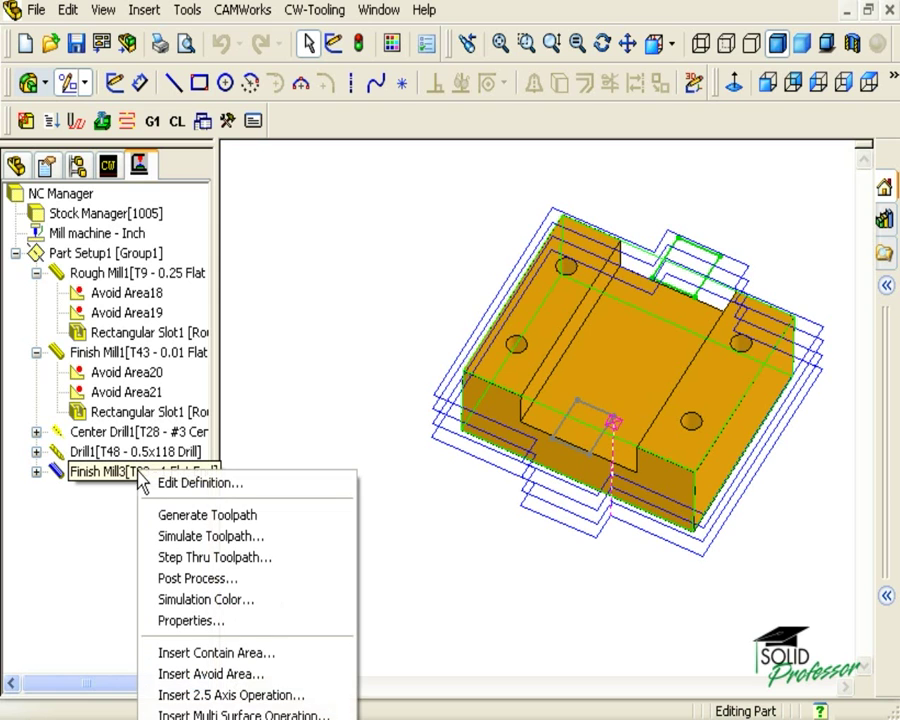
click(195, 484)
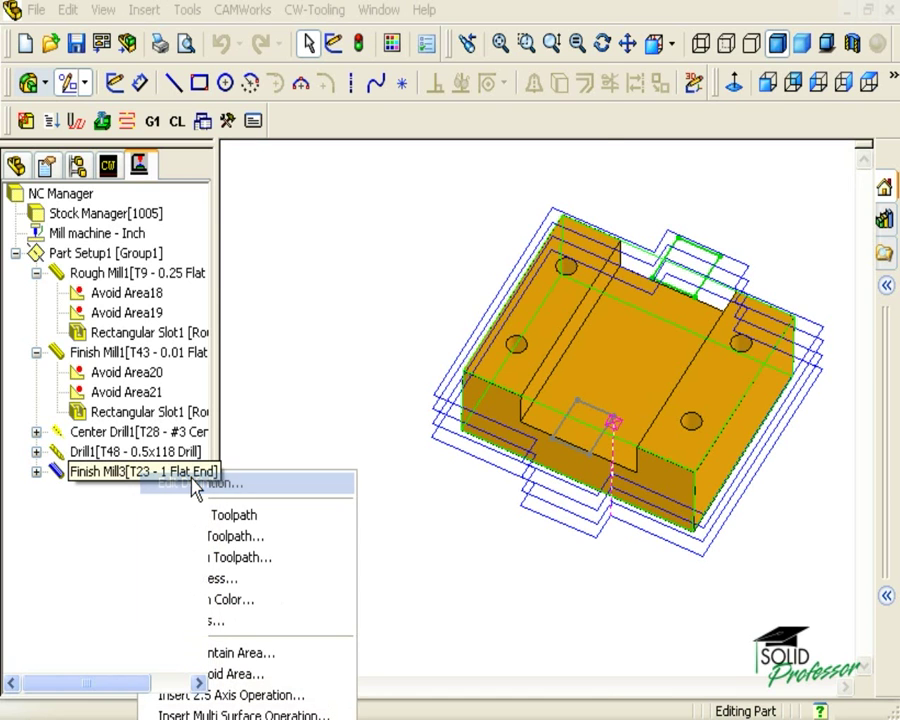
drag(183, 127, 195, 35)
click(324, 67)
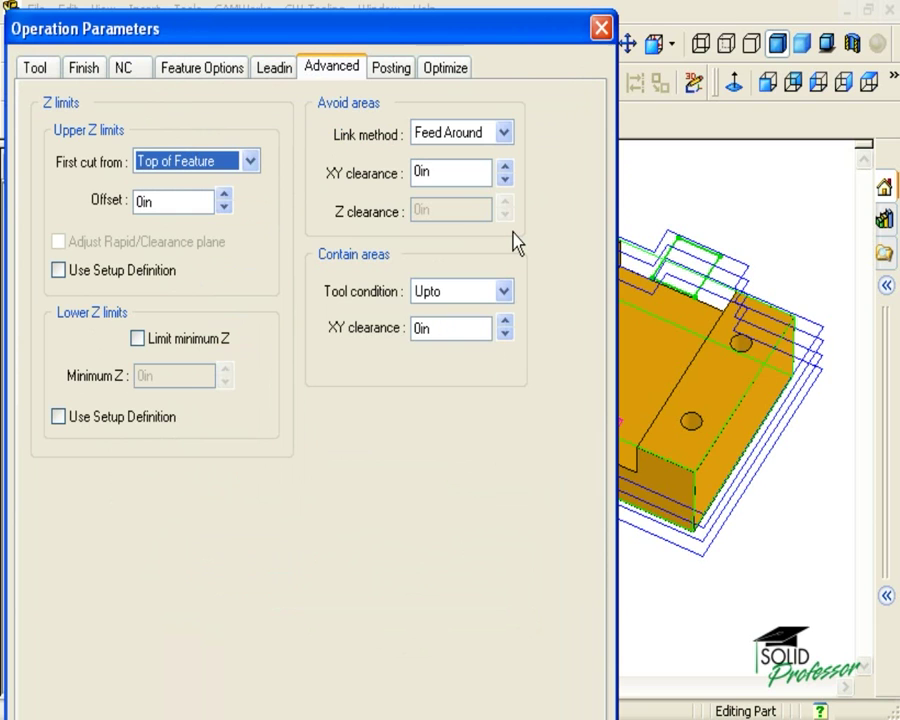
click(505, 134)
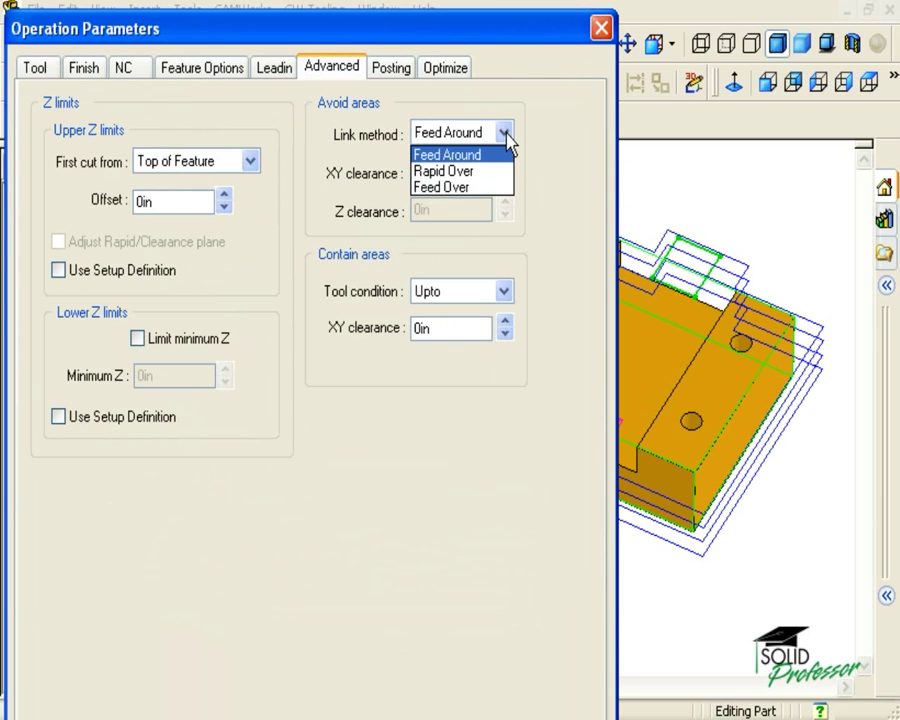
click(458, 187)
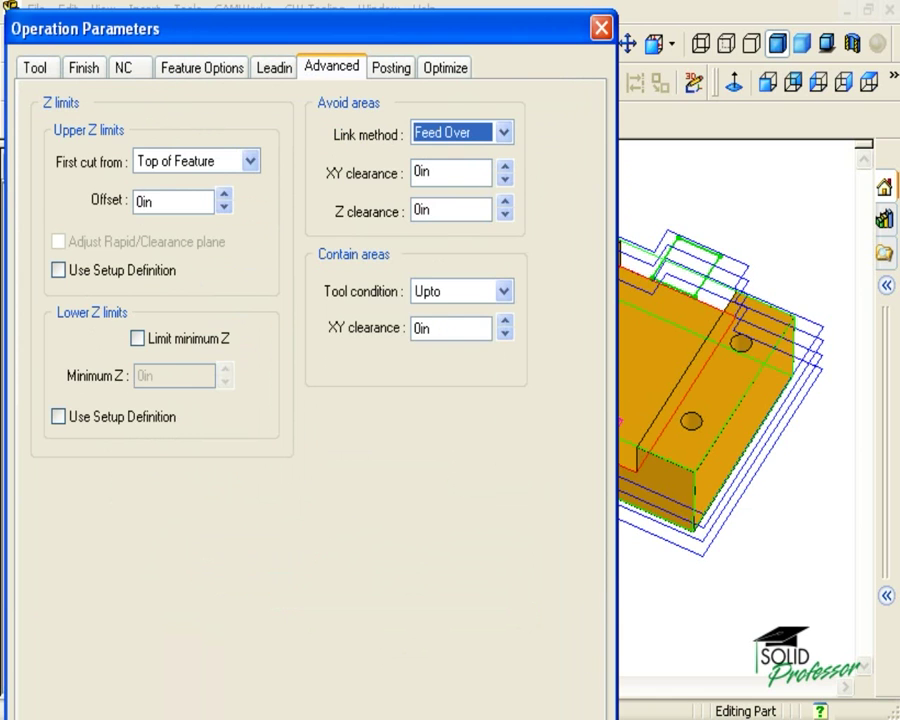
click(578, 700)
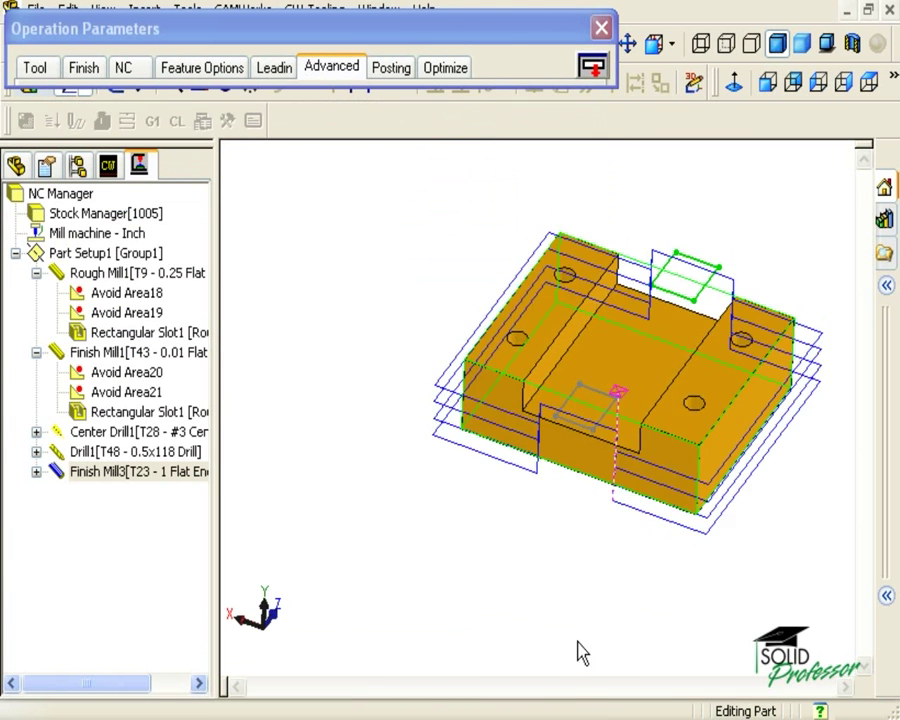
middle_drag(578, 652, 575, 607)
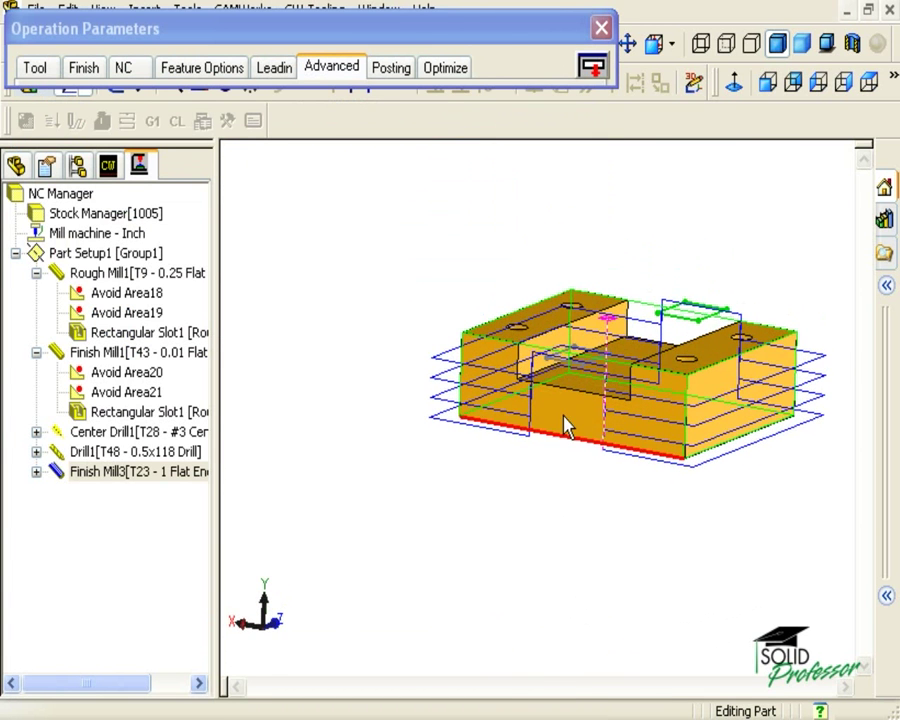
Set the avoid-area Z clearance of Finish Mill3 to 0.3 in, preview the toolpath and accept the operation parameters.
click(592, 67)
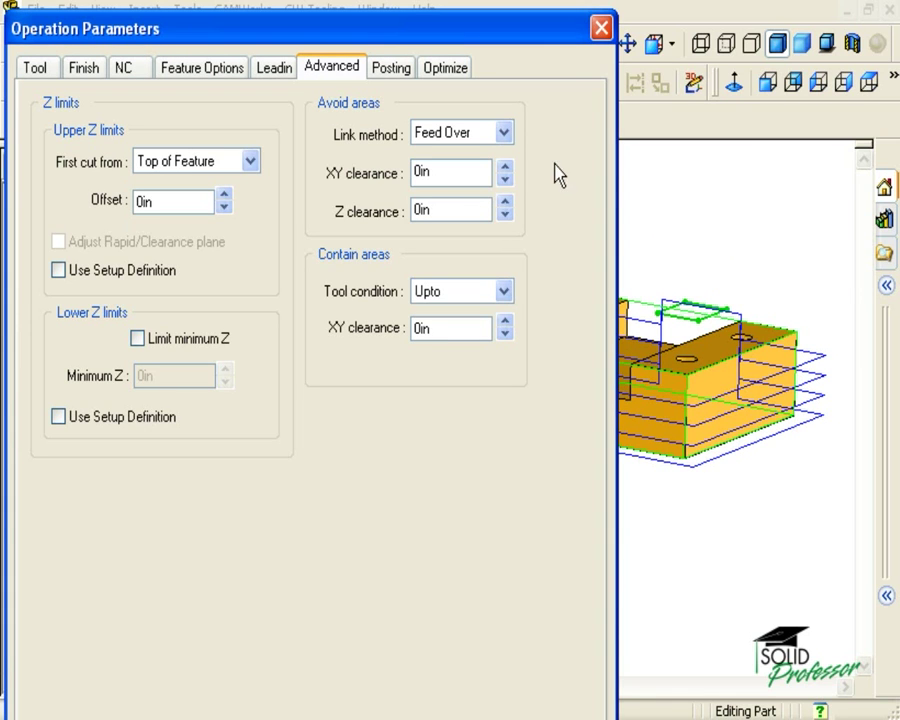
click(505, 203)
click(505, 203)
click(505, 203)
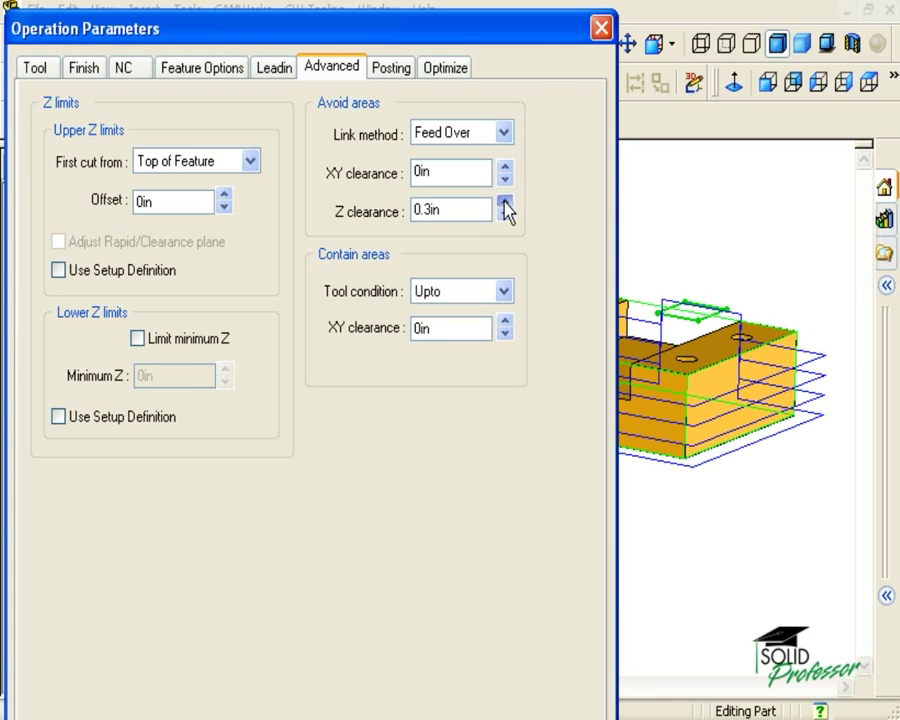
click(500, 716)
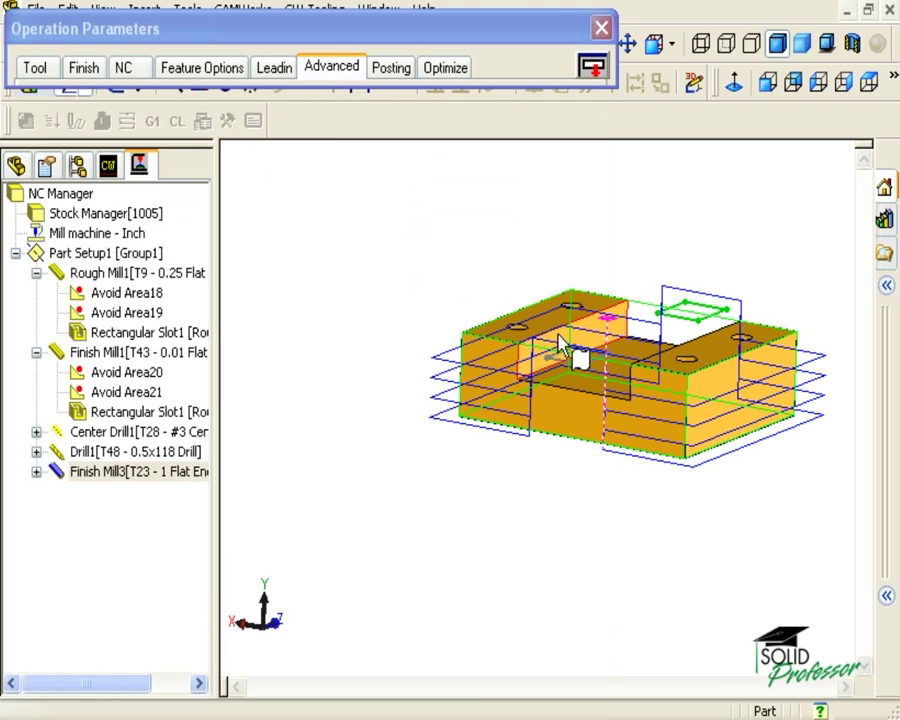
click(593, 68)
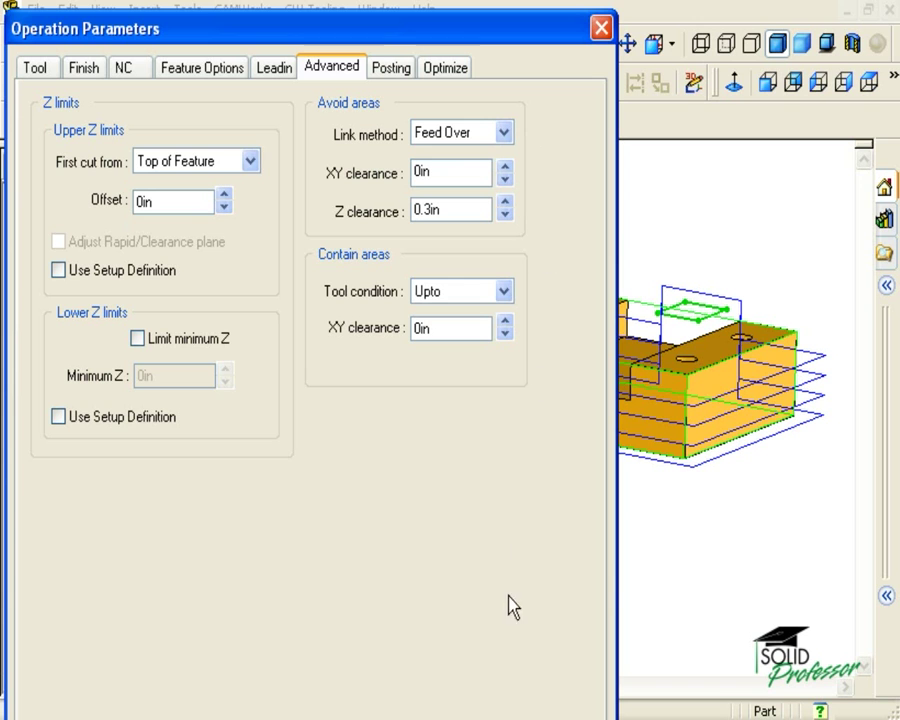
key(Return)
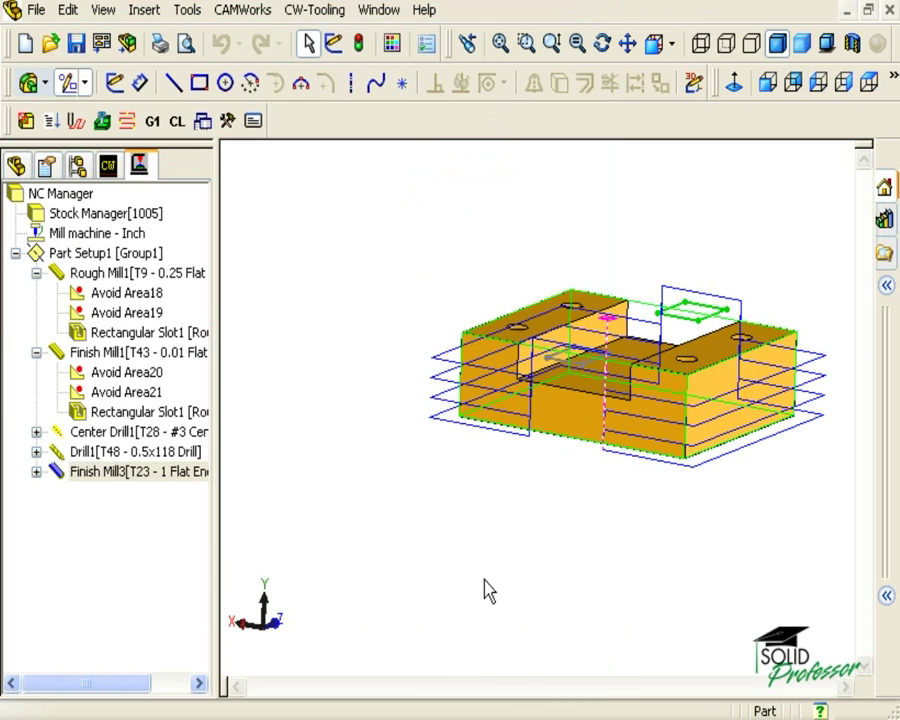
middle_drag(484, 589, 522, 556)
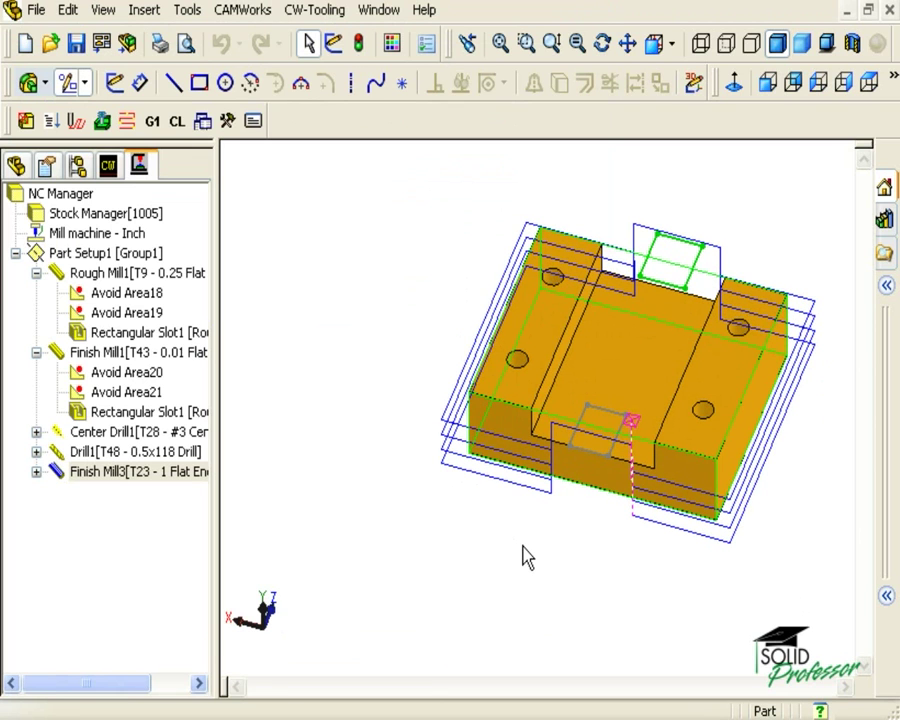